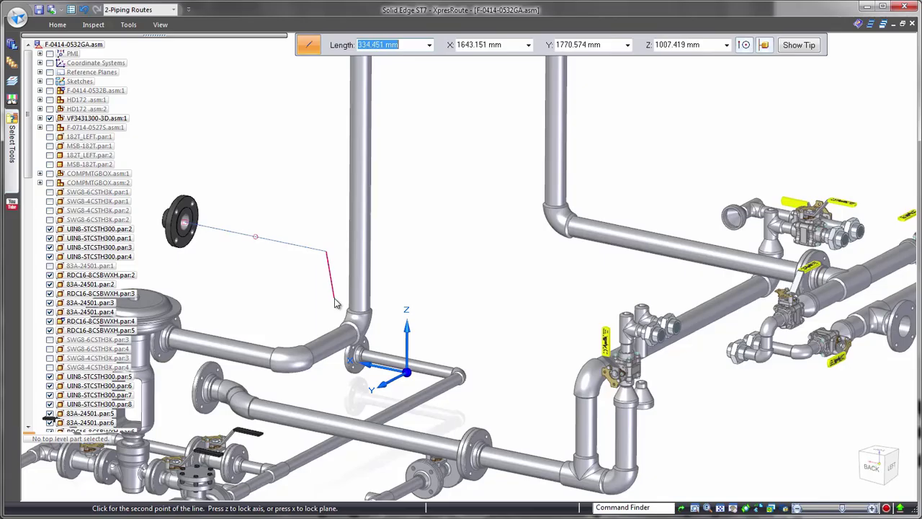
Step: Draw the axis-locked route segments from the black flange down, across, up and over to the open flange of the distant valve line
{"action": "left_click", "coordinate": [335, 442]}
{"action": "key", "text": "z"}
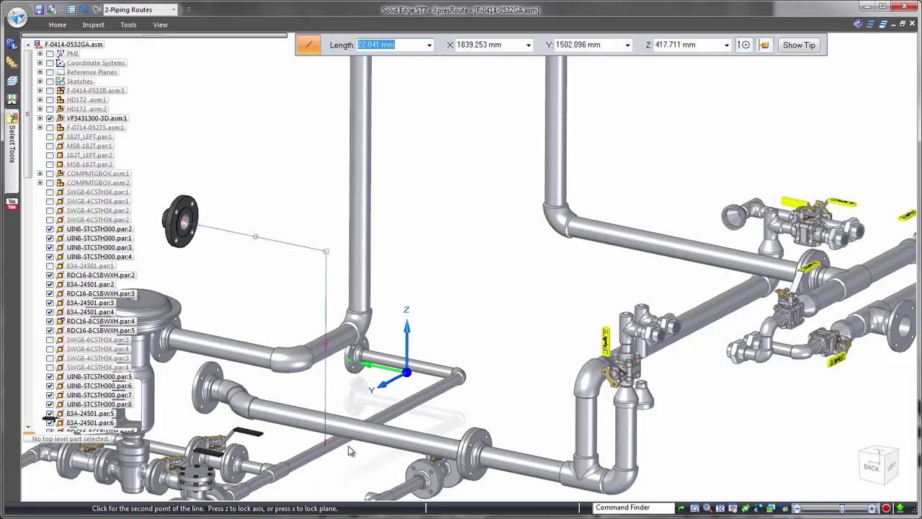
{"action": "scroll", "coordinate": [483, 480], "scroll_direction": "down", "scroll_amount": 1}
{"action": "left_click", "coordinate": [674, 194]}
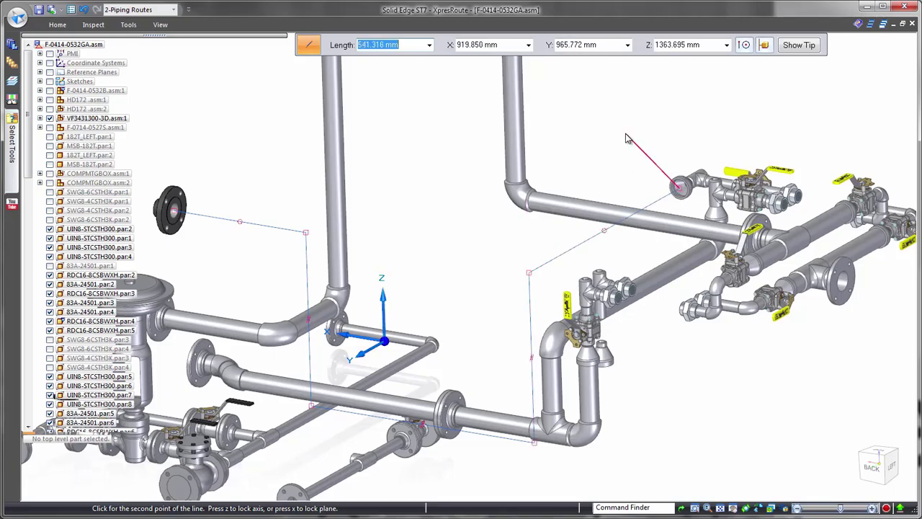
Step: Add the branch segments from the end of the lower run across and up to the open reducer beside the vertical pipe loop
{"action": "left_click", "coordinate": [612, 371]}
{"action": "key", "text": "z"}
{"action": "middle_click_drag", "start_coordinate": [676, 387], "coordinate": [464, 169]}
{"action": "key", "text": "Escape"}
Step: Remove the relationship on the first segment at the black flange and set its angle to the vertical segment to 91°
{"action": "left_click", "coordinate": [283, 232]}
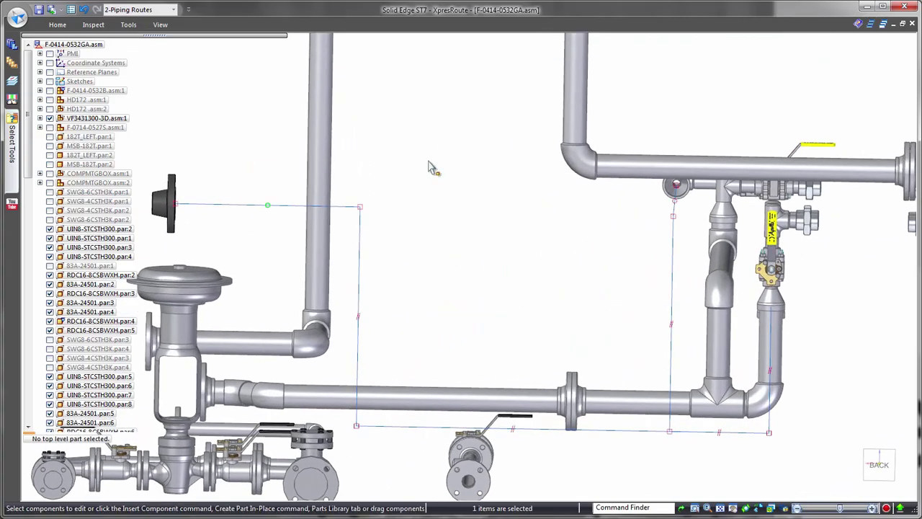
{"action": "left_click", "coordinate": [58, 26]}
{"action": "left_click", "coordinate": [364, 53]}
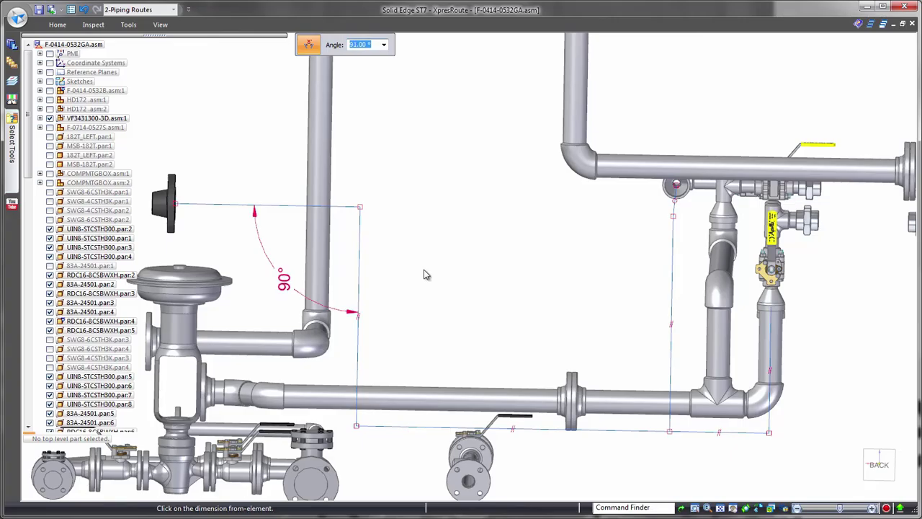
Step: Dimension the vertical route segment next to the black flange run and set its length to 600 mm
{"action": "middle_click_drag", "start_coordinate": [383, 294], "coordinate": [474, 213]}
{"action": "right_click_drag", "start_coordinate": [473, 208], "coordinate": [458, 216]}
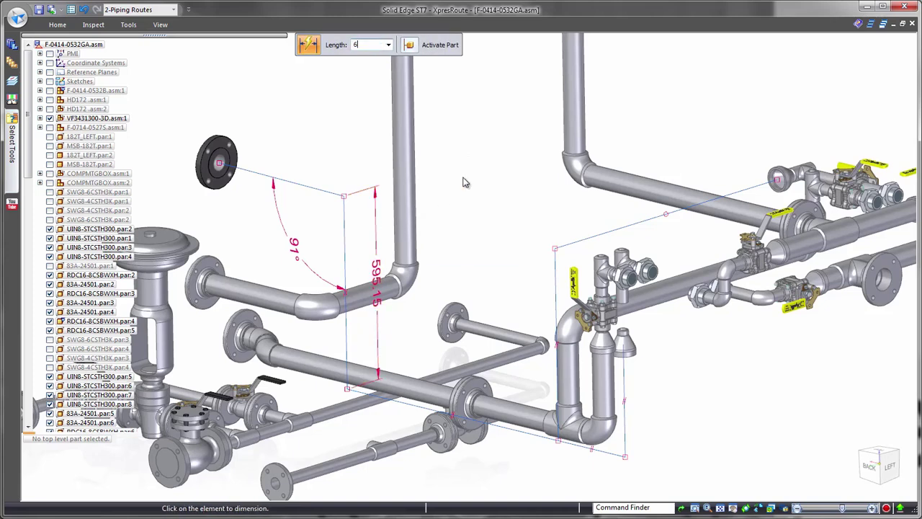
{"action": "middle_click_drag", "start_coordinate": [463, 178], "coordinate": [454, 179]}
Step: Configure a new pipe route with DIN, 65 mm diameter, Tube - 63,5 x 1,6 - EN 10216-5 and DIN EN 10253-2 butt weld fittings
{"action": "right_click_drag", "start_coordinate": [454, 179], "coordinate": [453, 227]}
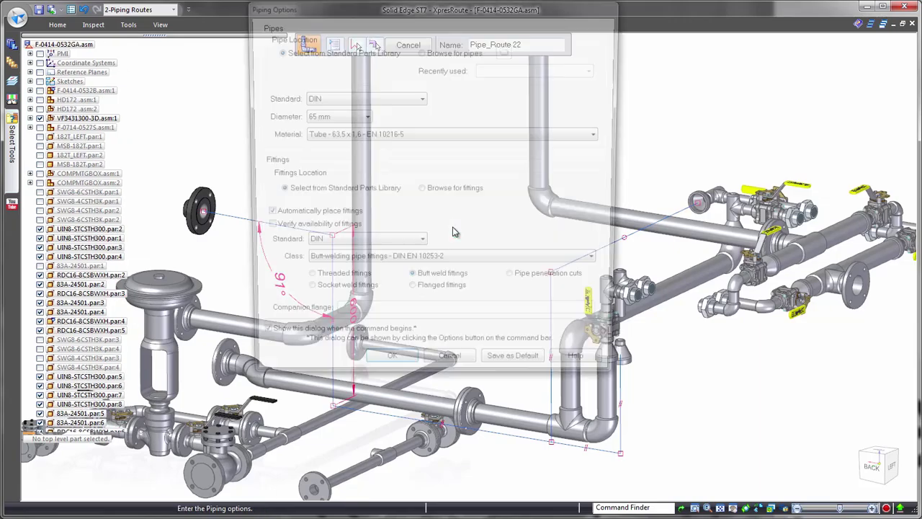
{"action": "left_click", "coordinate": [365, 116]}
{"action": "left_click", "coordinate": [366, 117]}
{"action": "left_click", "coordinate": [422, 136]}
{"action": "left_click", "coordinate": [424, 136]}
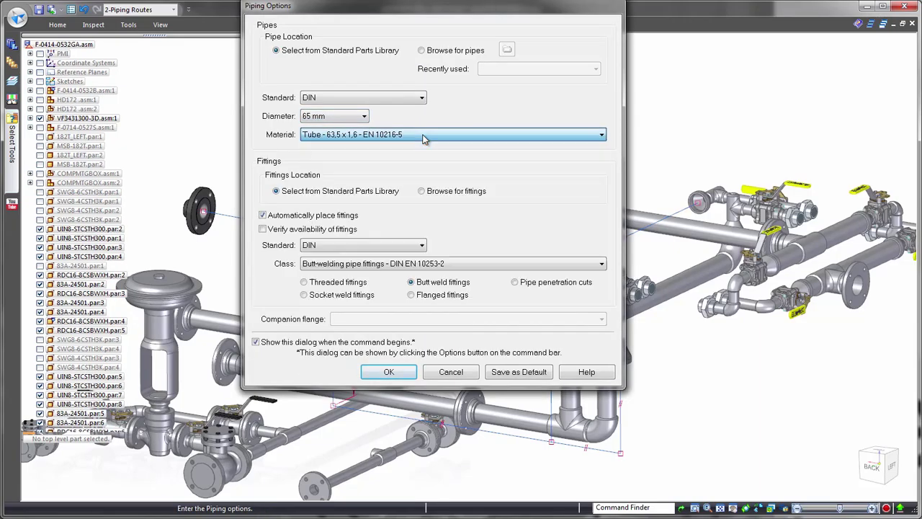
{"action": "left_click", "coordinate": [398, 373]}
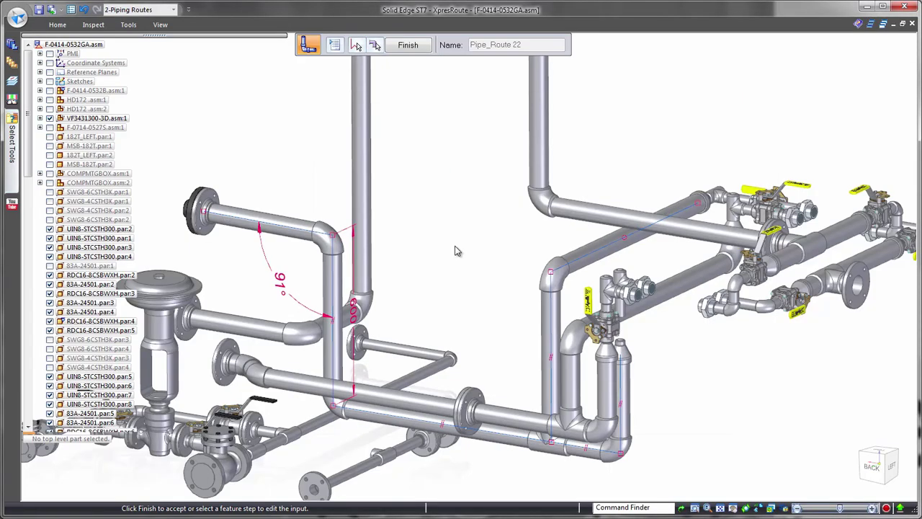
Step: Finish the pipe route along the drawn segments and hide its path segments and dimensions
{"action": "right_click", "coordinate": [455, 247]}
{"action": "key", "text": "Escape"}
{"action": "right_click", "coordinate": [464, 179]}
{"action": "left_click", "coordinate": [516, 339]}
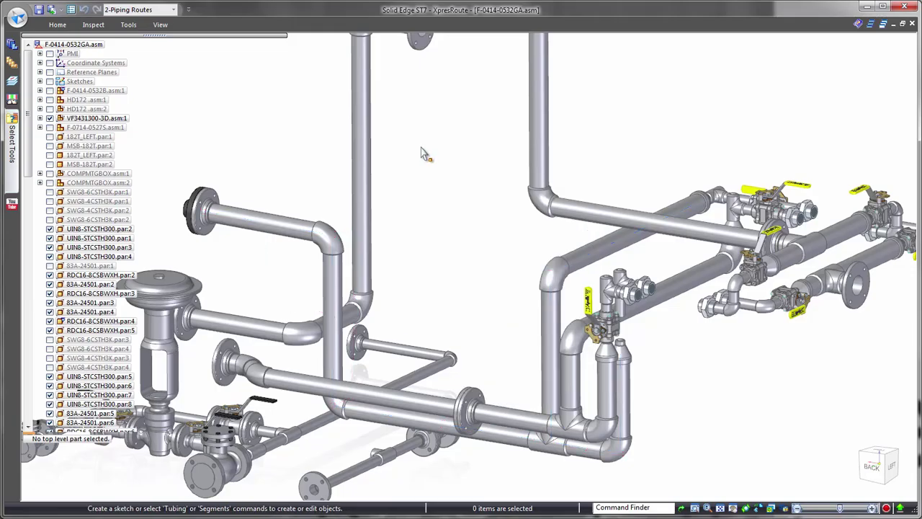
Step: Show the F-0714-0527S.asm:1 subassembly and Pipe_Route 22 in the assembly
{"action": "scroll", "coordinate": [422, 148], "scroll_direction": "down", "scroll_amount": 4}
{"action": "left_click", "coordinate": [50, 128]}
{"action": "middle_click_drag", "start_coordinate": [713, 144], "coordinate": [271, 280]}
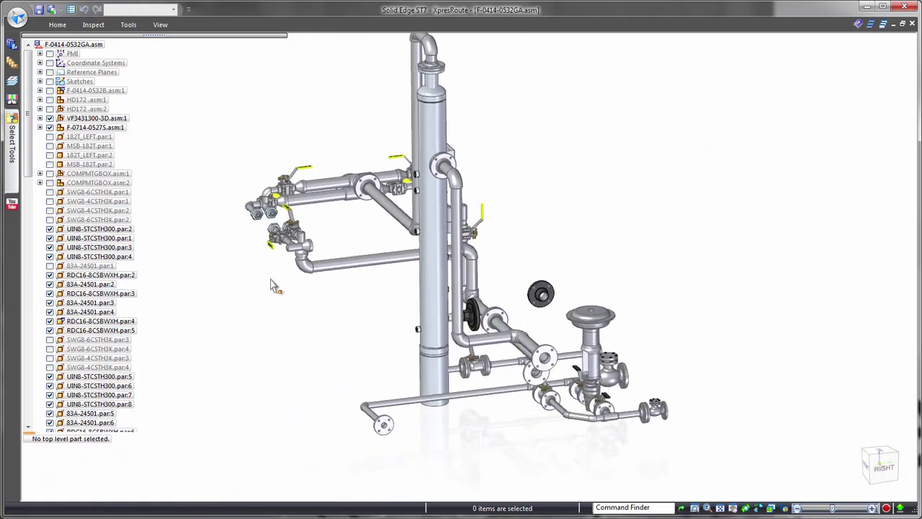
{"action": "scroll", "coordinate": [733, 165], "scroll_direction": "up", "scroll_amount": 7}
{"action": "left_click_drag", "start_coordinate": [28, 165], "coordinate": [28, 414]}
{"action": "left_click", "coordinate": [50, 413]}
Step: Create a tube path between the brass straight fitting on the black valve and the brass elbow, with a port segment length of 150 mm
{"action": "middle_click_drag", "start_coordinate": [743, 168], "coordinate": [585, 106]}
{"action": "scroll", "coordinate": [594, 105], "scroll_direction": "up", "scroll_amount": 2}
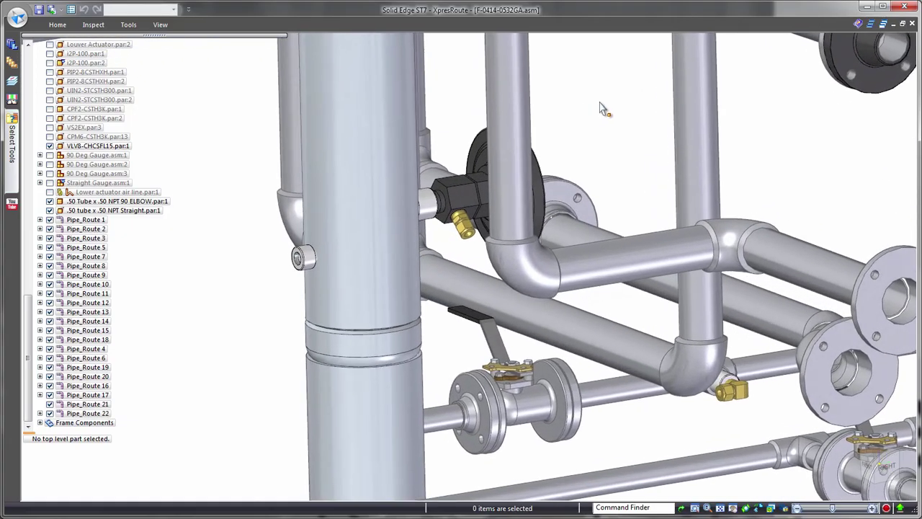
{"action": "scroll", "coordinate": [618, 124], "scroll_direction": "up", "scroll_amount": 2}
{"action": "right_click", "coordinate": [652, 157]}
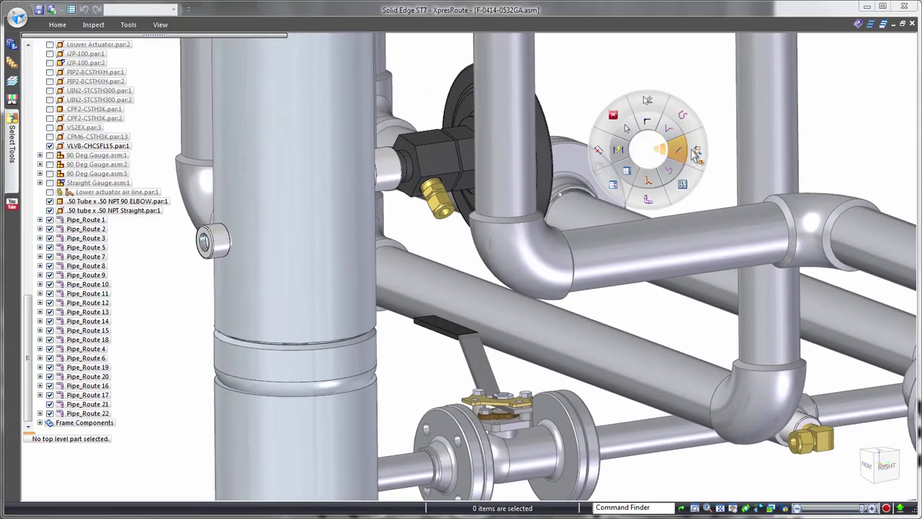
{"action": "left_click", "coordinate": [676, 150]}
{"action": "left_click", "coordinate": [447, 221]}
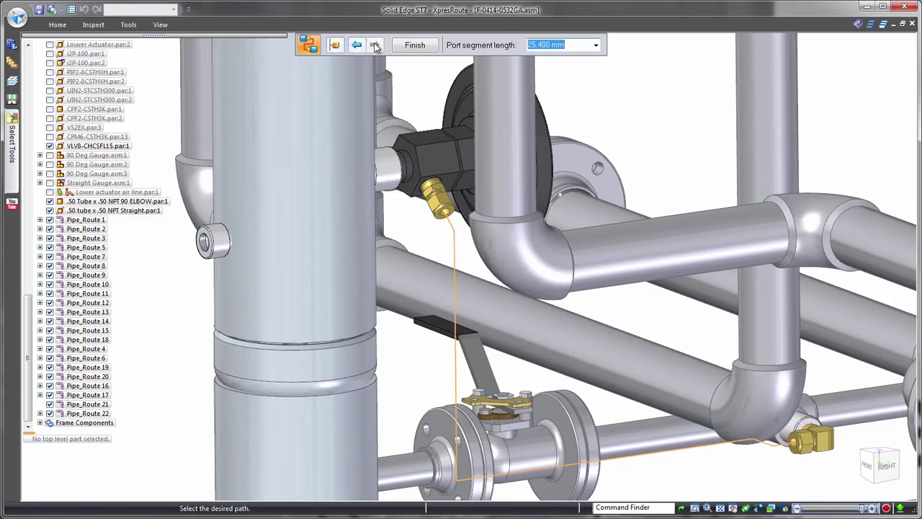
{"action": "left_click", "coordinate": [562, 58]}
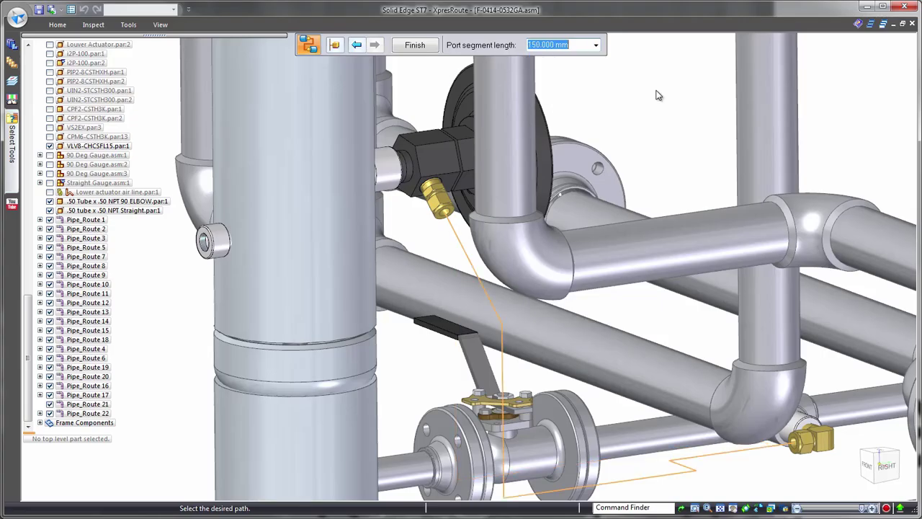
{"action": "right_click", "coordinate": [656, 91]}
Step: Create a stainless steel tube named Center Tower drain along the new path, using the saved Drain settings
{"action": "middle_click_drag", "start_coordinate": [656, 91], "coordinate": [639, 122]}
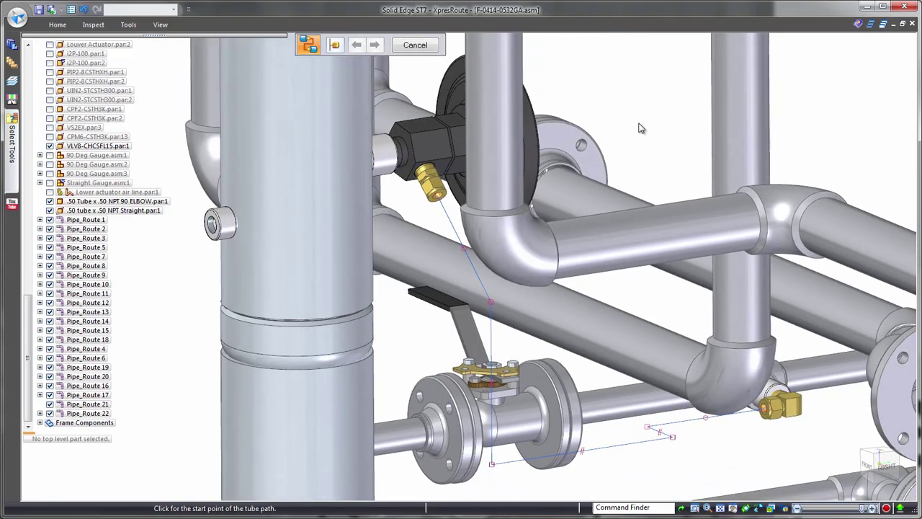
{"action": "right_click_drag", "start_coordinate": [639, 123], "coordinate": [631, 103]}
{"action": "left_click", "coordinate": [385, 231]}
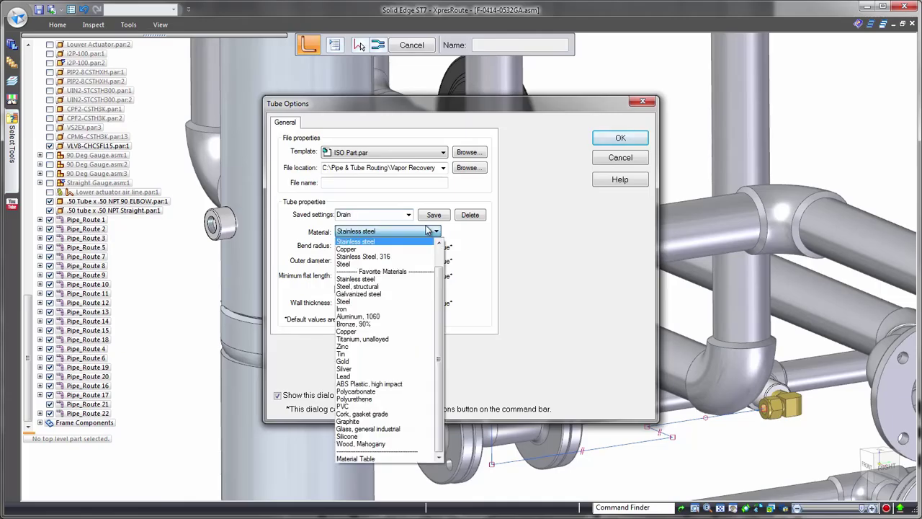
{"action": "left_click", "coordinate": [635, 142]}
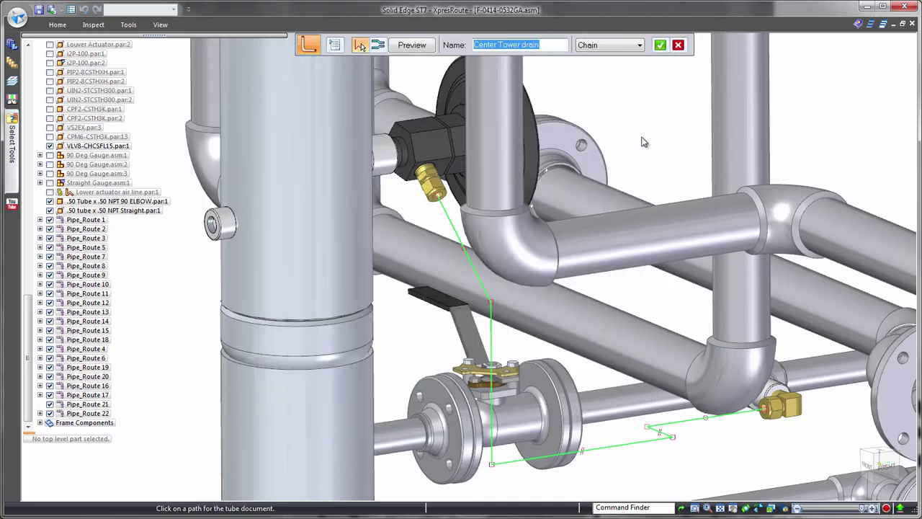
{"action": "right_click", "coordinate": [642, 137]}
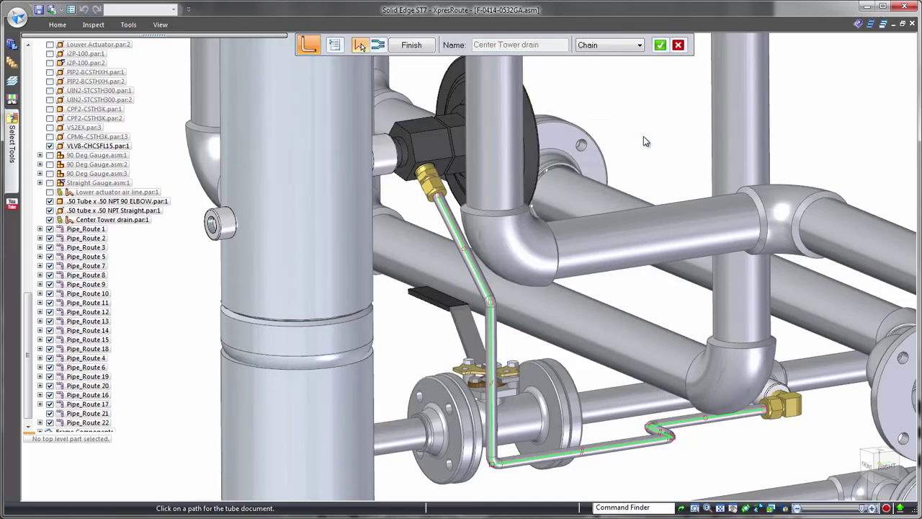
{"action": "right_click", "coordinate": [643, 136]}
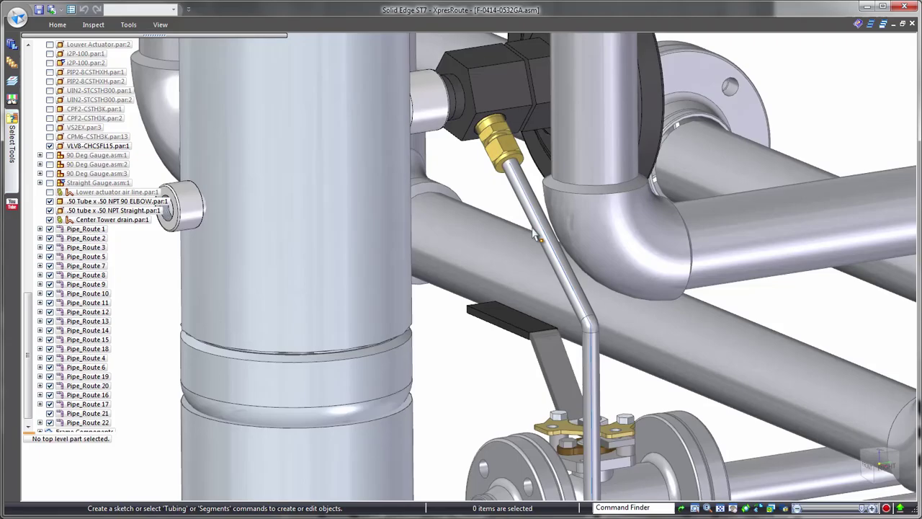
Step: Hide the .50 tube x .50 NPT Straight fitting and extend End 1 of the Center Tower drain tube by 10 mm
{"action": "scroll", "coordinate": [535, 233], "scroll_direction": "up", "scroll_amount": 5}
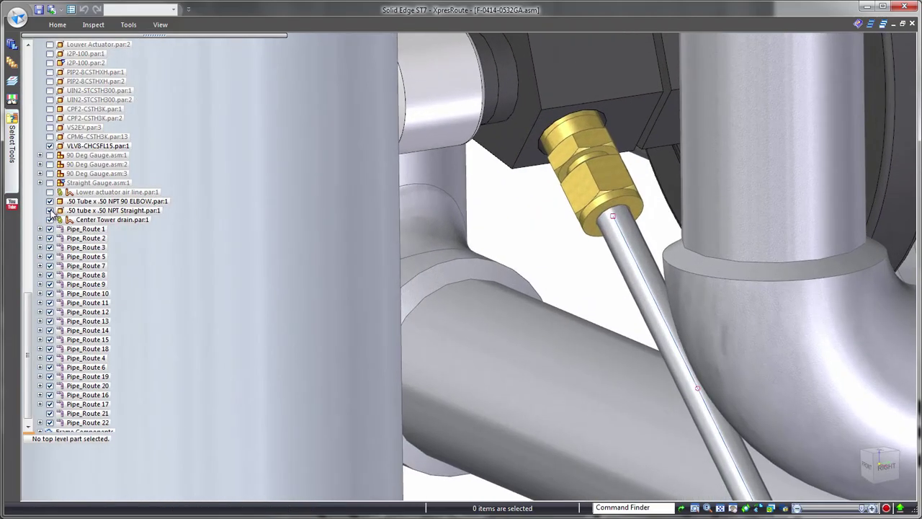
{"action": "left_click", "coordinate": [50, 211]}
{"action": "left_click", "coordinate": [640, 274]}
{"action": "left_click", "coordinate": [680, 312]}
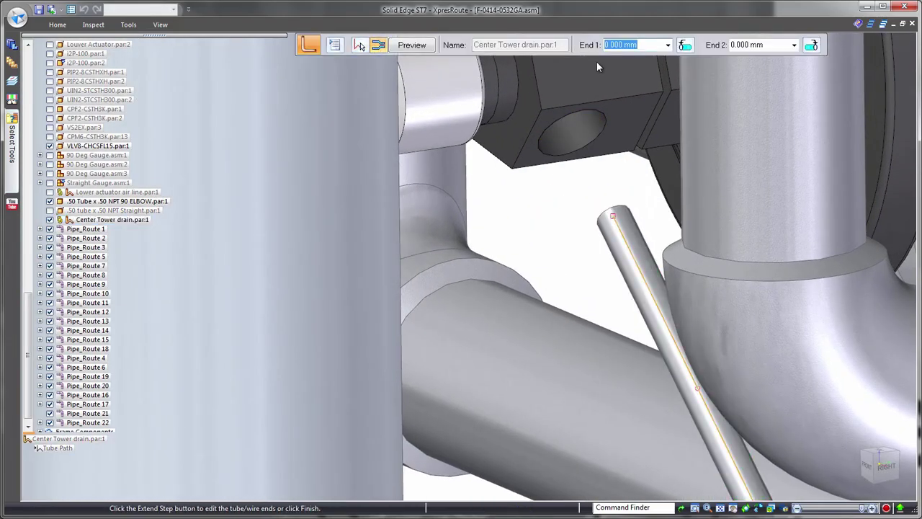
{"action": "type", "text": "10"}
{"action": "key", "text": "Return"}
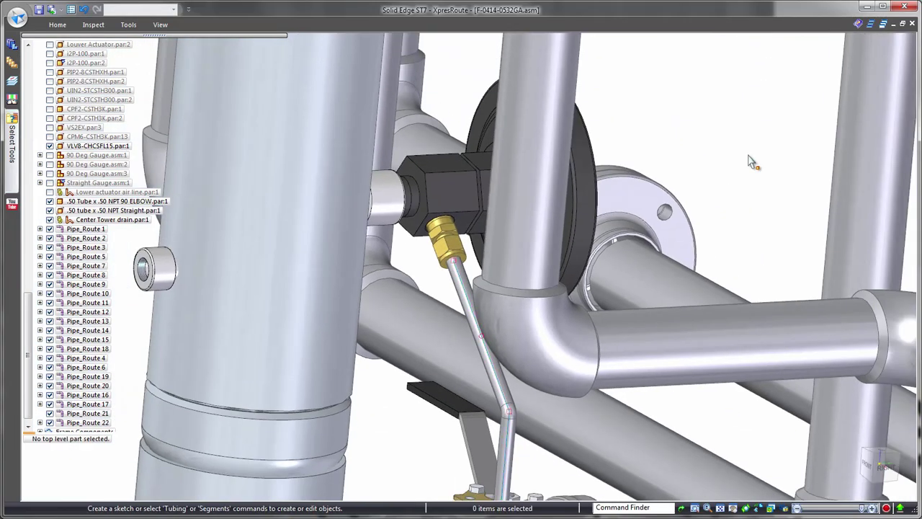
Step: Hide the tube path segments and switch the assembly to the 4-Actuator Cylinders display configuration
{"action": "scroll", "coordinate": [748, 155], "scroll_direction": "down", "scroll_amount": 10}
{"action": "right_click", "coordinate": [607, 139]}
{"action": "left_click", "coordinate": [668, 303]}
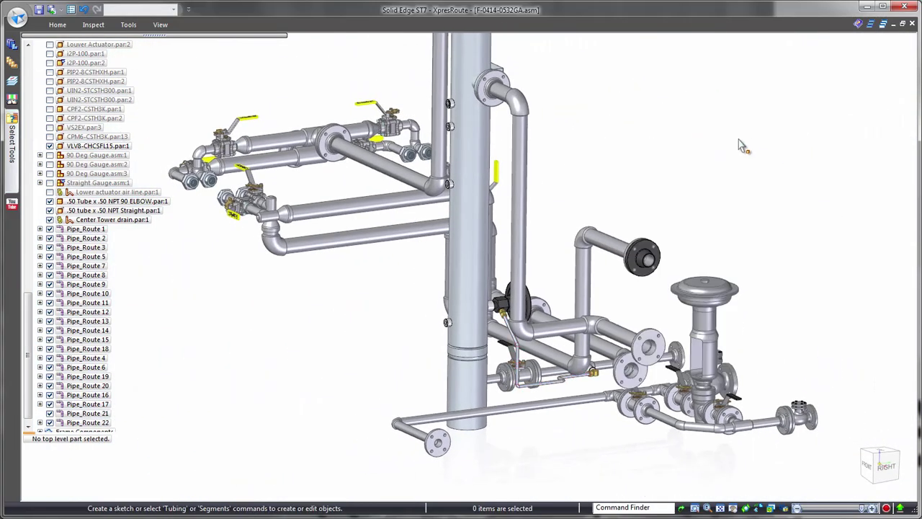
{"action": "left_click", "coordinate": [174, 10]}
{"action": "double_click", "coordinate": [173, 53]}
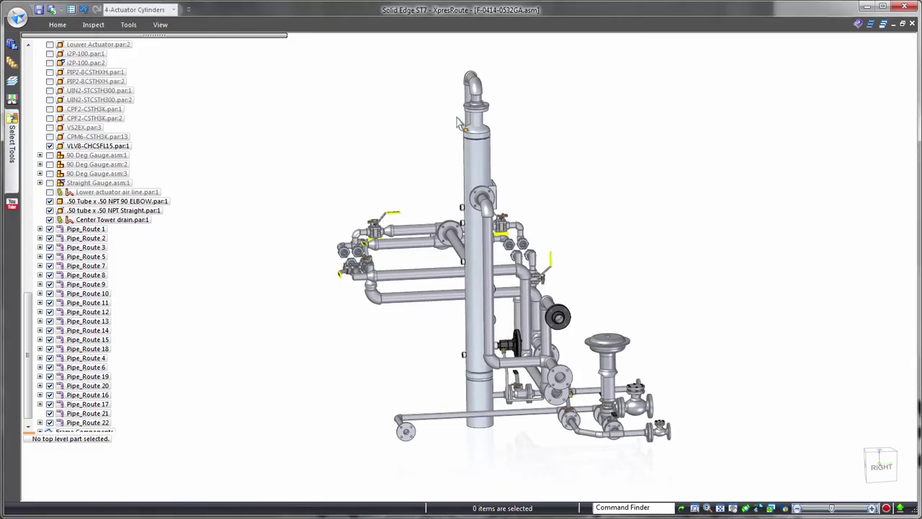
Step: Draw a keypoint curve from the upper actuator's copper fitting, looping through points in space down to the fitting on i2P-100.par:2
{"action": "scroll", "coordinate": [574, 105], "scroll_direction": "up", "scroll_amount": 5}
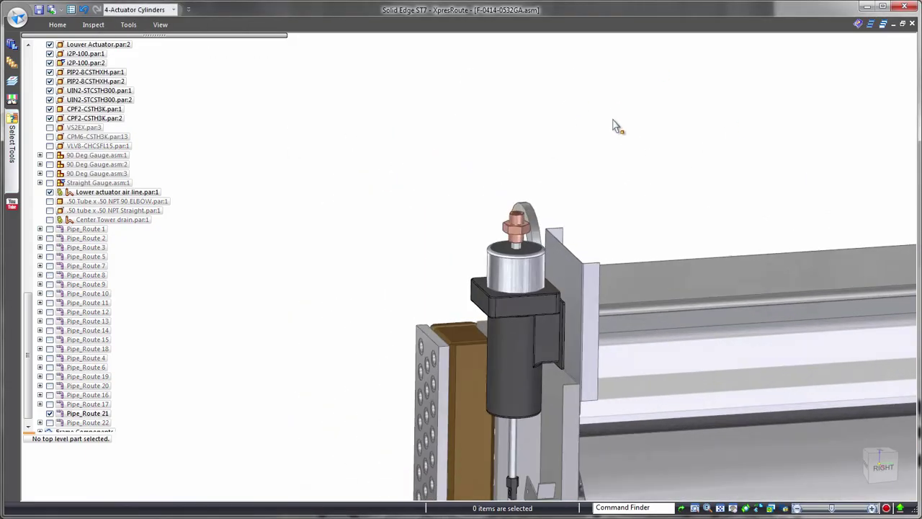
{"action": "scroll", "coordinate": [673, 163], "scroll_direction": "up", "scroll_amount": 5}
{"action": "right_click_drag", "start_coordinate": [680, 165], "coordinate": [722, 142]}
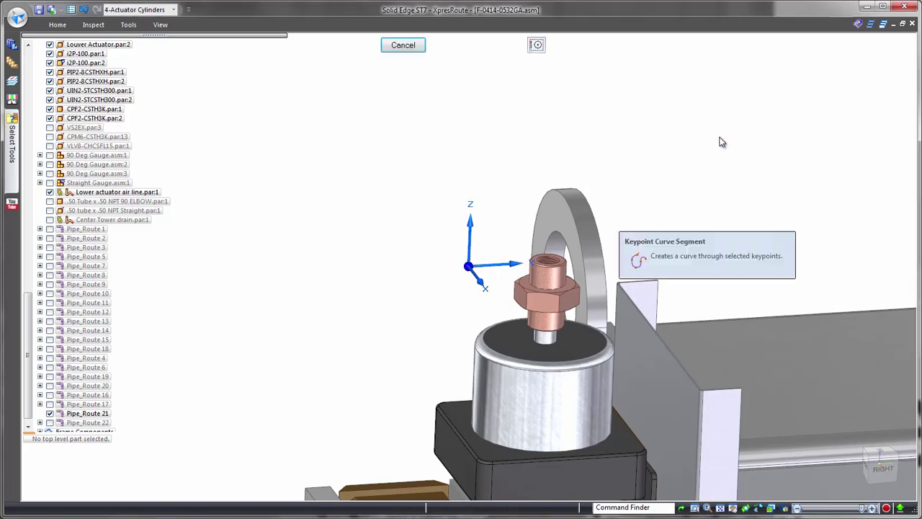
{"action": "left_click", "coordinate": [550, 276]}
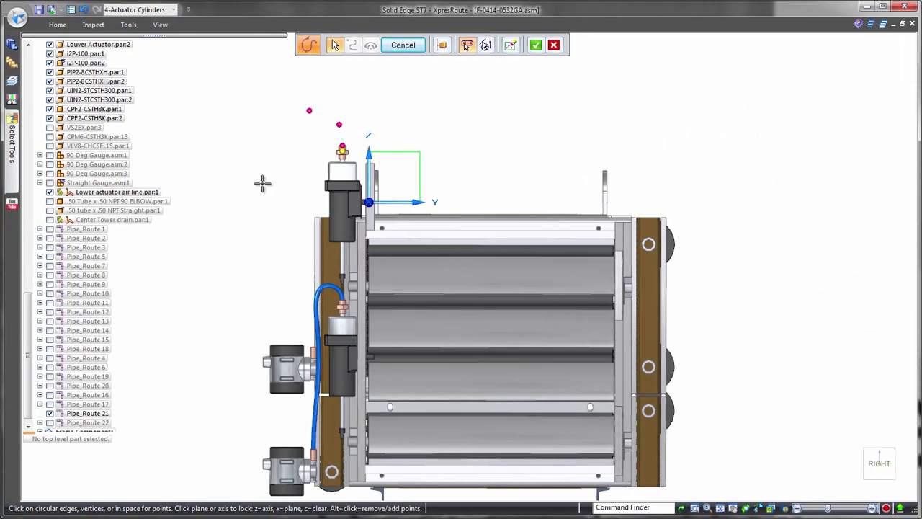
{"action": "left_click", "coordinate": [298, 288]}
{"action": "scroll", "coordinate": [292, 245], "scroll_direction": "up", "scroll_amount": 6}
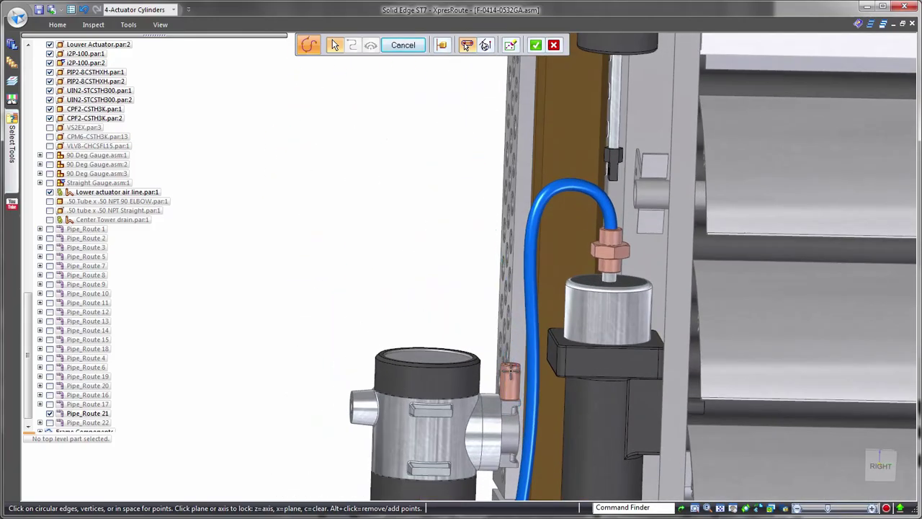
{"action": "left_click", "coordinate": [507, 369]}
{"action": "right_click", "coordinate": [262, 212]}
{"action": "scroll", "coordinate": [273, 203], "scroll_direction": "down", "scroll_amount": 8}
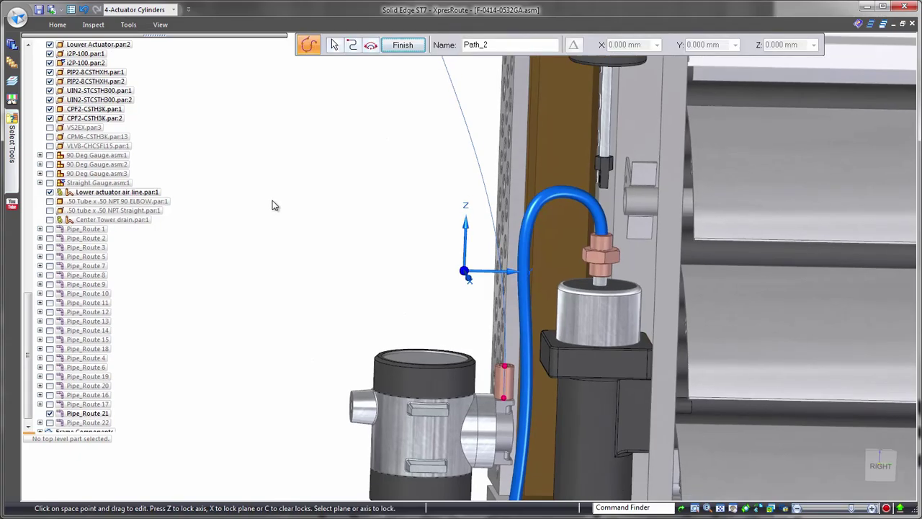
Step: Fix the length of the keypoint curve Path_2 at 1075 mm and finish the curve
{"action": "left_click", "coordinate": [371, 46]}
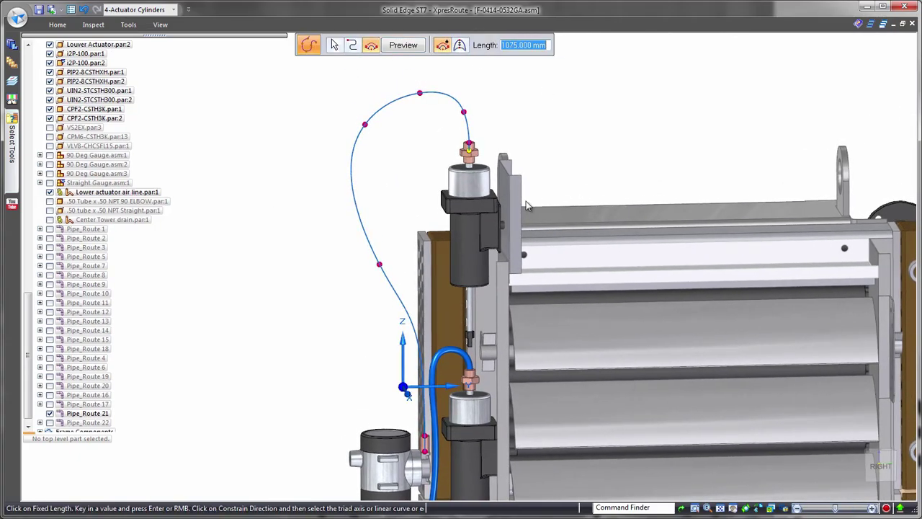
{"action": "key", "text": "Return"}
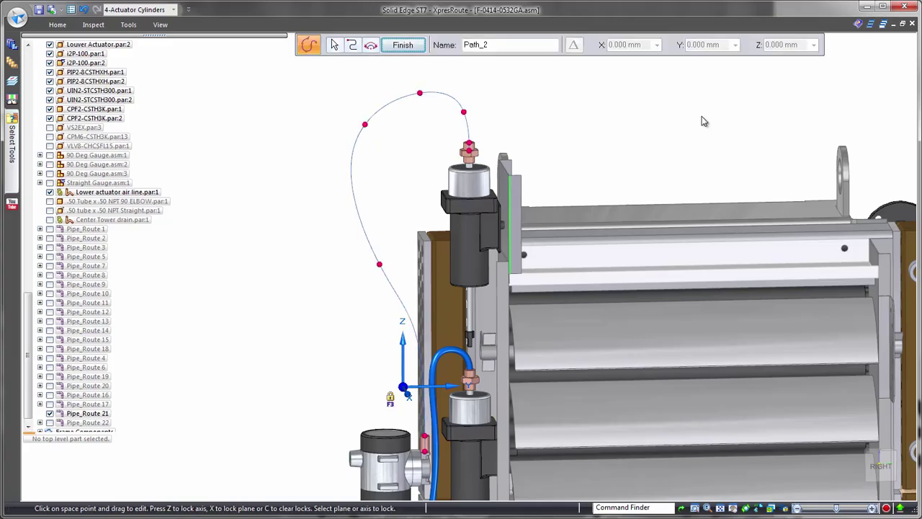
{"action": "right_click", "coordinate": [701, 116]}
Step: Create a tube named Upper Air Line along the keypoint curve of the upper actuator
{"action": "scroll", "coordinate": [698, 117], "scroll_direction": "down", "scroll_amount": 4}
{"action": "middle_click_drag", "start_coordinate": [698, 118], "coordinate": [651, 124]}
{"action": "scroll", "coordinate": [649, 128], "scroll_direction": "up", "scroll_amount": 3}
{"action": "right_click_drag", "start_coordinate": [649, 131], "coordinate": [648, 161]}
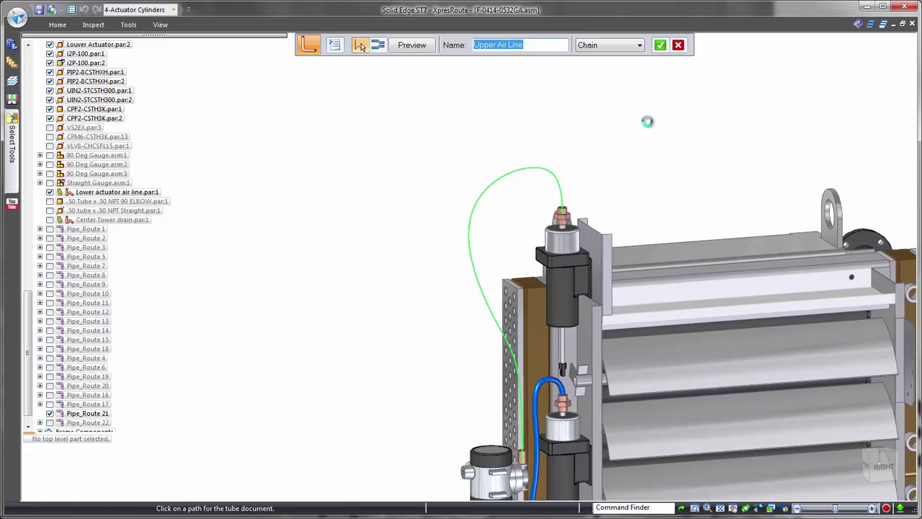
{"action": "right_click", "coordinate": [648, 122]}
{"action": "mouse_move", "coordinate": [700, 129]}
{"action": "middle_mouse_down"}
{"action": "mouse_move", "coordinate": [717, 132]}
{"action": "mouse_move", "coordinate": [707, 112]}
{"action": "middle_mouse_up"}
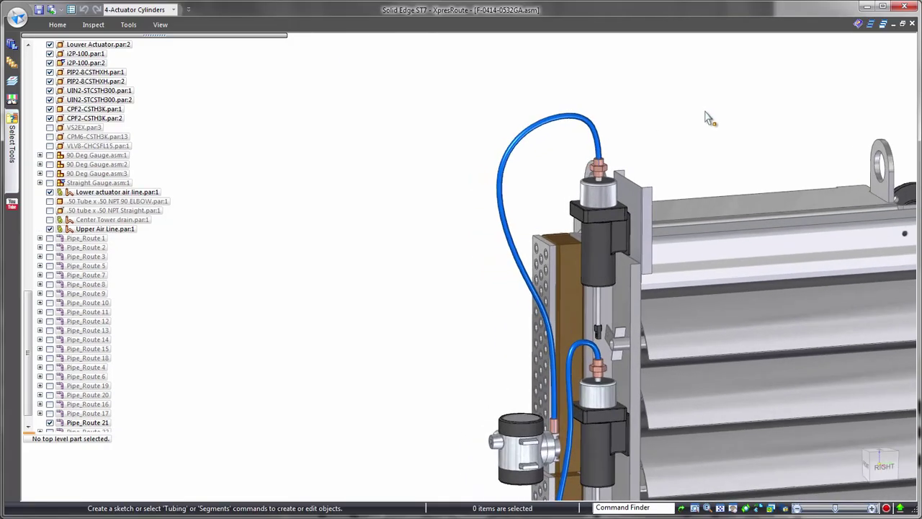
Step: Move i2P-100.par:2 together with its fitting CPF2-CSTH3K.par:1 vertically upward so the upper air line adapts
{"action": "left_click", "coordinate": [523, 481]}
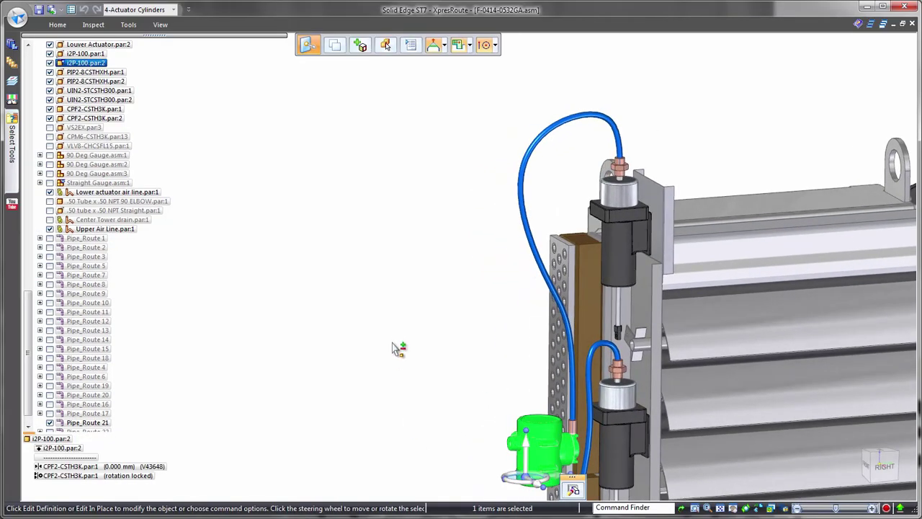
{"action": "left_click", "coordinate": [574, 432], "text": "ctrl"}
{"action": "left_click", "coordinate": [527, 454]}
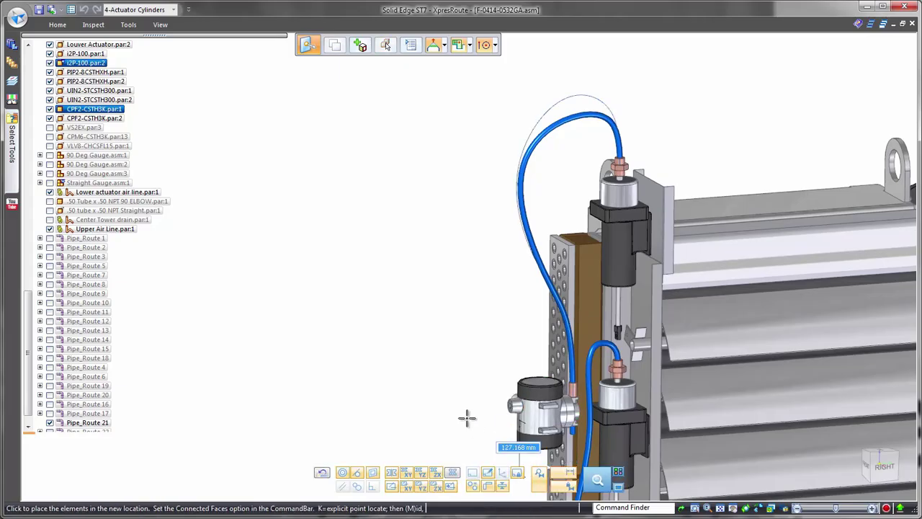
{"action": "left_click", "coordinate": [464, 407]}
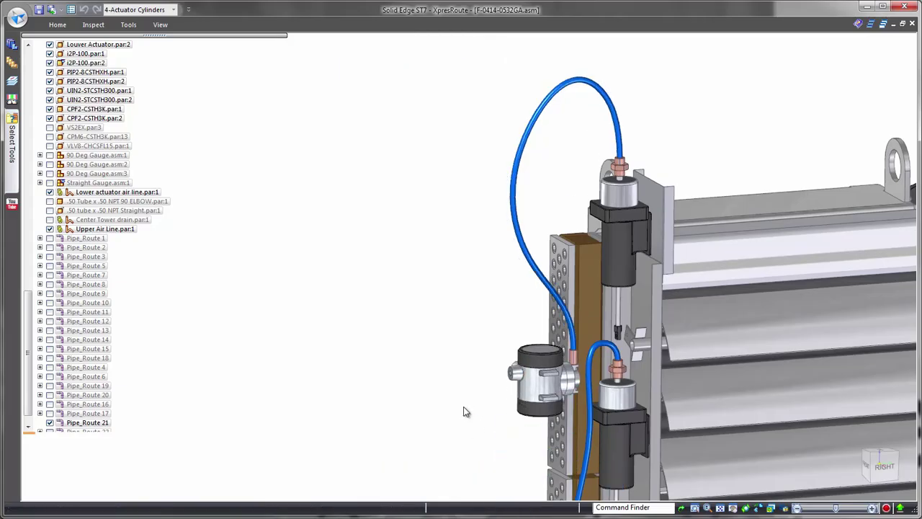
Step: Move i2P-100.par:2 and its fitting CPF2-CSTH3K.par:1 partway back down and let the upper air line update
{"action": "left_click", "coordinate": [527, 407]}
{"action": "left_click", "coordinate": [383, 402]}
{"action": "left_click", "coordinate": [384, 371]}
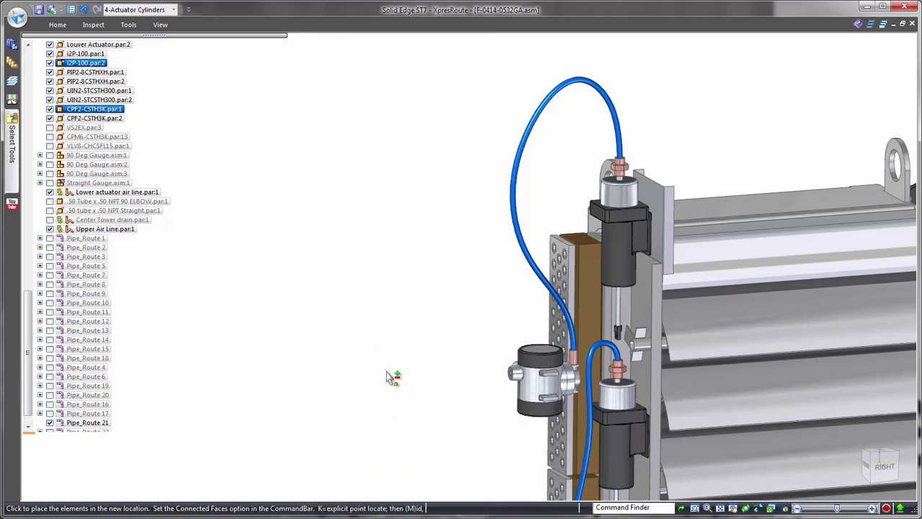
{"action": "left_click", "coordinate": [397, 433]}
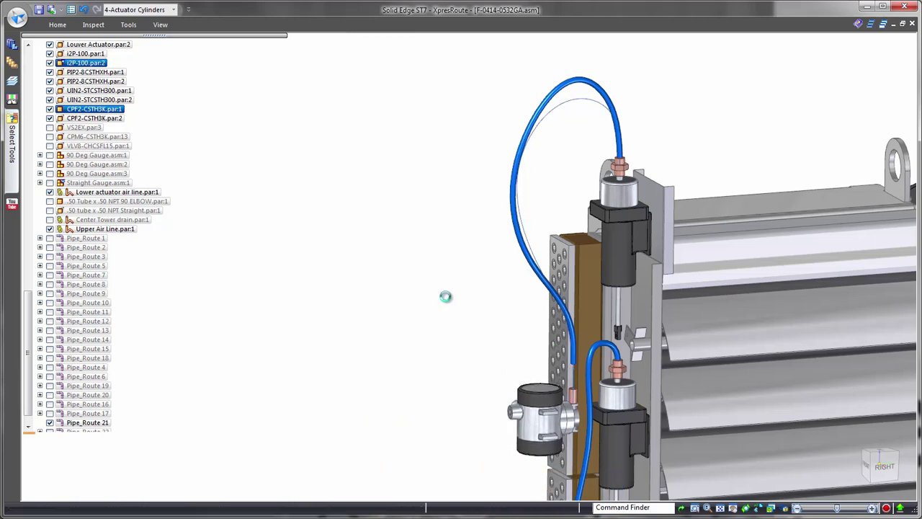
{"action": "left_click", "coordinate": [408, 275]}
{"action": "scroll", "coordinate": [681, 124], "scroll_direction": "down", "scroll_amount": 4}
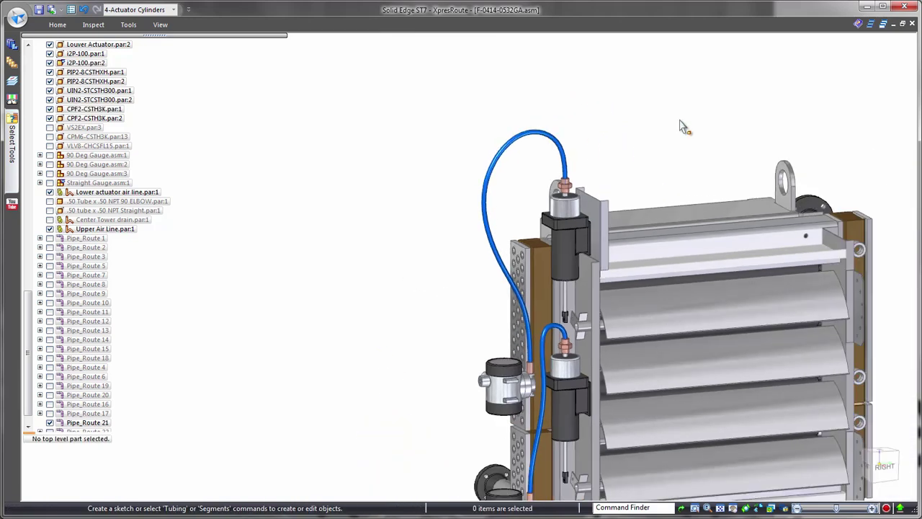
Step: Switch the assembly to the 5-Pipes and Components display configuration
{"action": "left_click", "coordinate": [173, 9]}
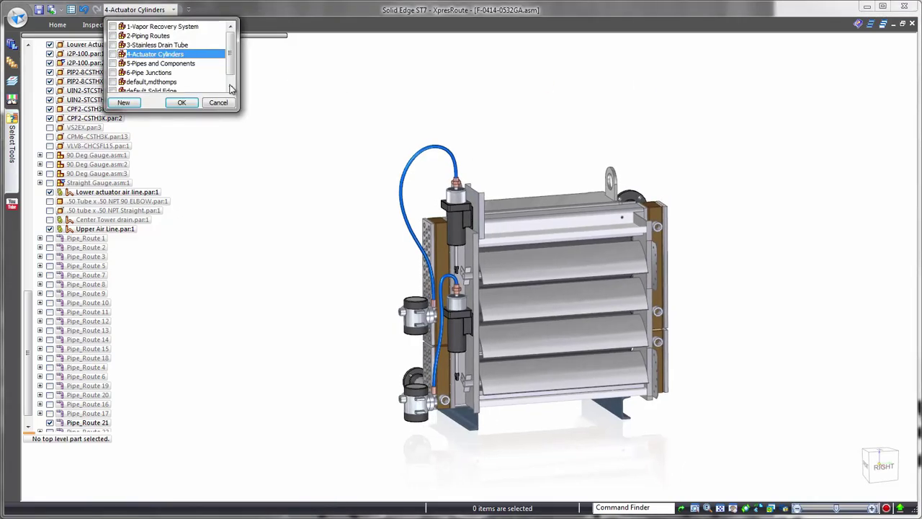
{"action": "left_click", "coordinate": [182, 103]}
{"action": "middle_click_drag", "start_coordinate": [680, 161], "coordinate": [346, 247]}
{"action": "right_click", "coordinate": [384, 195]}
{"action": "left_click", "coordinate": [410, 229]}
{"action": "middle_click_drag", "start_coordinate": [735, 137], "coordinate": [691, 148]}
Step: Check the criteria of the All Pipes query and run it to select the parts whose name contains Tube
{"action": "left_click", "coordinate": [13, 147]}
{"action": "right_click", "coordinate": [61, 92]}
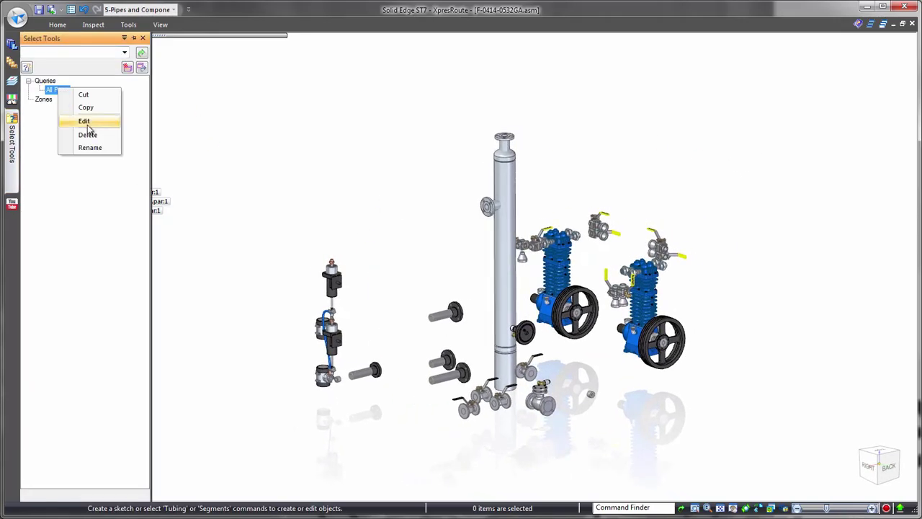
{"action": "left_click", "coordinate": [116, 124]}
{"action": "left_click", "coordinate": [485, 361]}
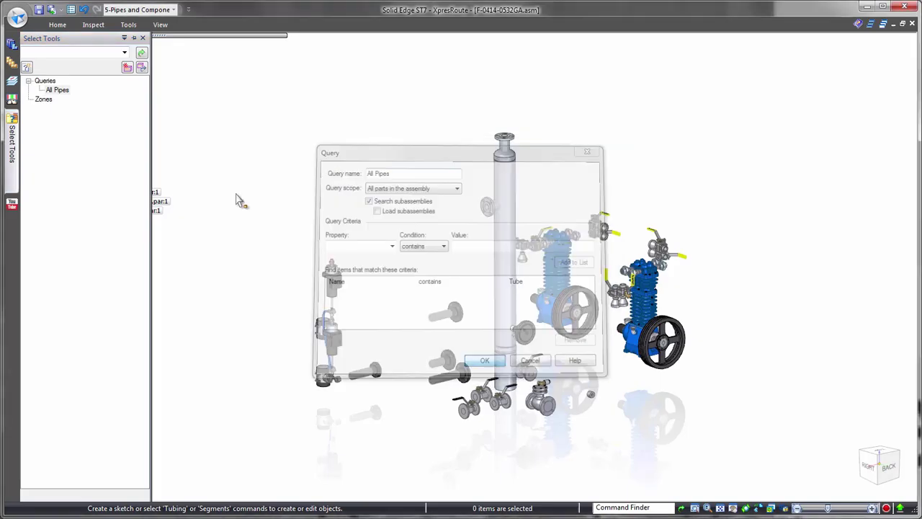
{"action": "left_click", "coordinate": [58, 90]}
{"action": "right_click", "coordinate": [676, 111]}
{"action": "left_click", "coordinate": [717, 154]}
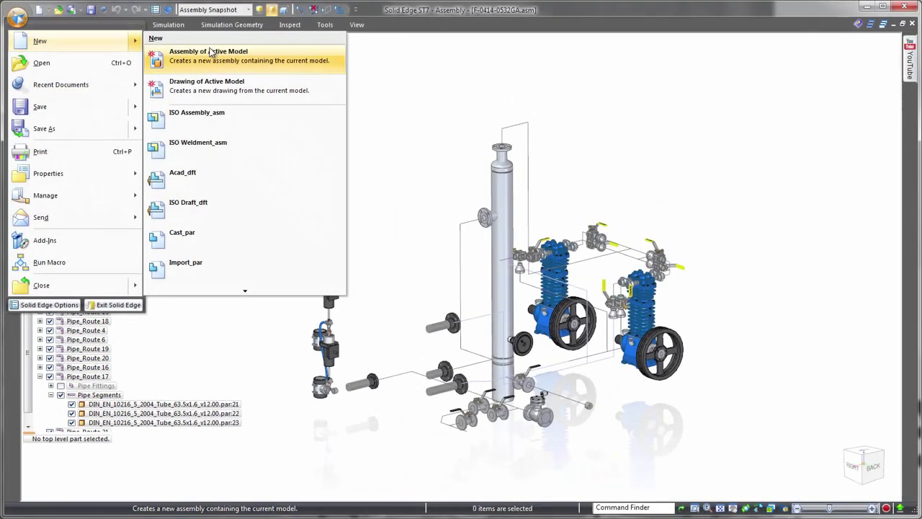
Step: Create a drawing of the active assembly from the ISO Draft.dft template and choose the orientation of its first view
{"action": "left_click", "coordinate": [209, 86]}
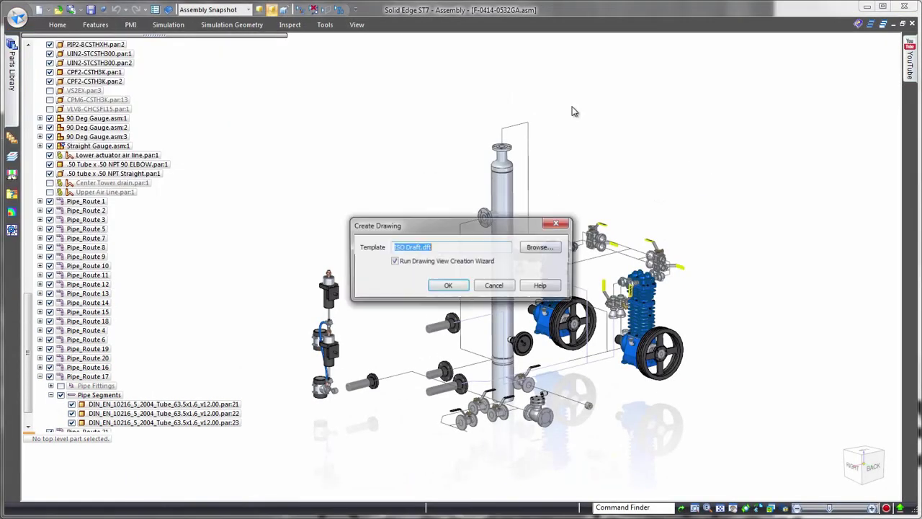
{"action": "left_click", "coordinate": [448, 286]}
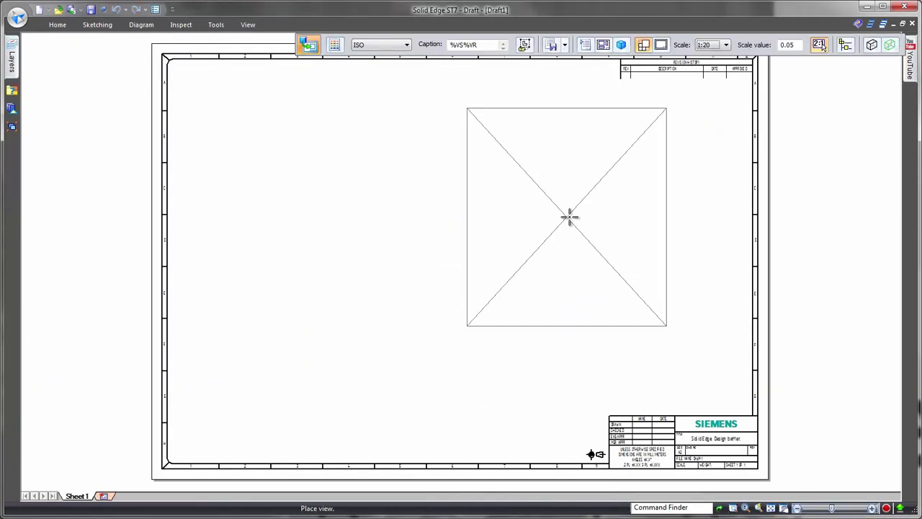
{"action": "left_click", "coordinate": [621, 46]}
{"action": "left_click", "coordinate": [641, 62]}
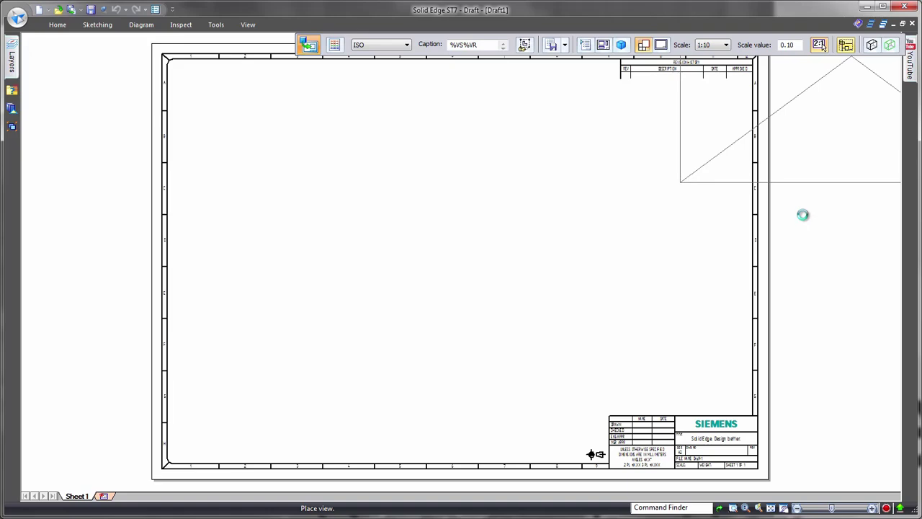
Step: Base the drawing view on the Assembly Snapshot configuration and place the front view on Sheet1
{"action": "left_click", "coordinate": [676, 348]}
{"action": "left_click", "coordinate": [625, 413]}
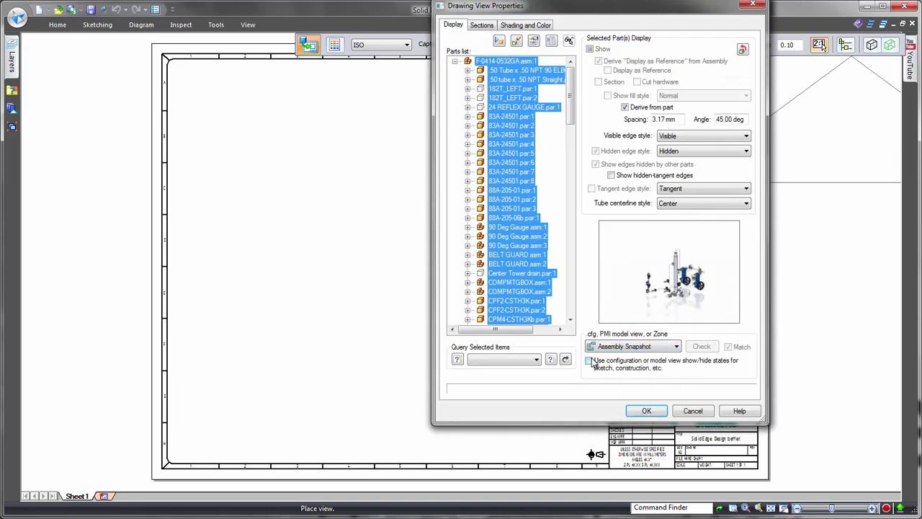
{"action": "left_click", "coordinate": [646, 413]}
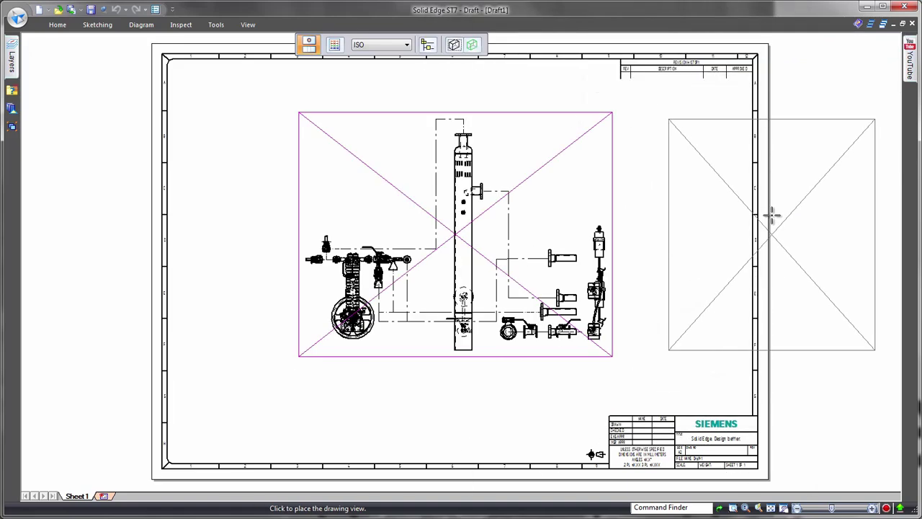
{"action": "left_click", "coordinate": [772, 213]}
Step: Dimension the short horizontal pipe run above the tower and the one leaving the tower's upper side flange
{"action": "scroll", "coordinate": [636, 204], "scroll_direction": "up", "scroll_amount": 3}
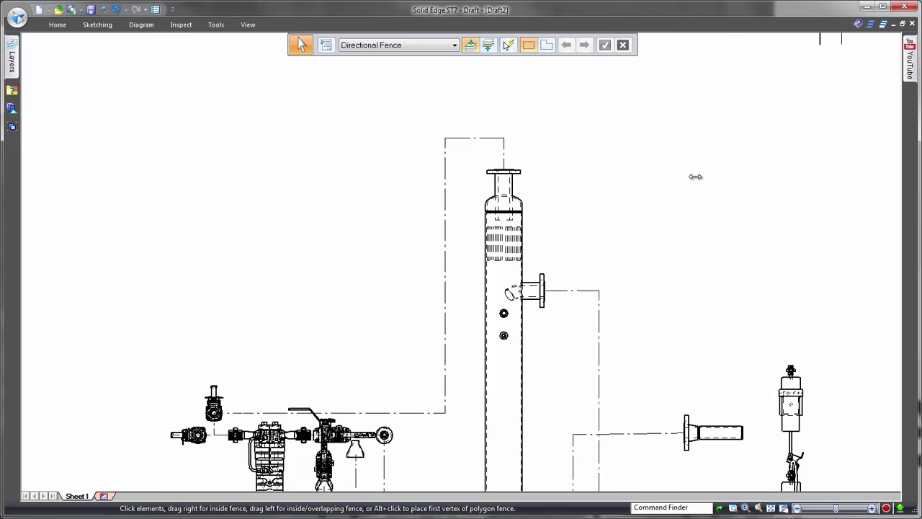
{"action": "right_click_drag", "start_coordinate": [695, 177], "coordinate": [667, 178]}
{"action": "left_click", "coordinate": [489, 137]}
{"action": "left_click", "coordinate": [488, 120]}
{"action": "left_click", "coordinate": [584, 291]}
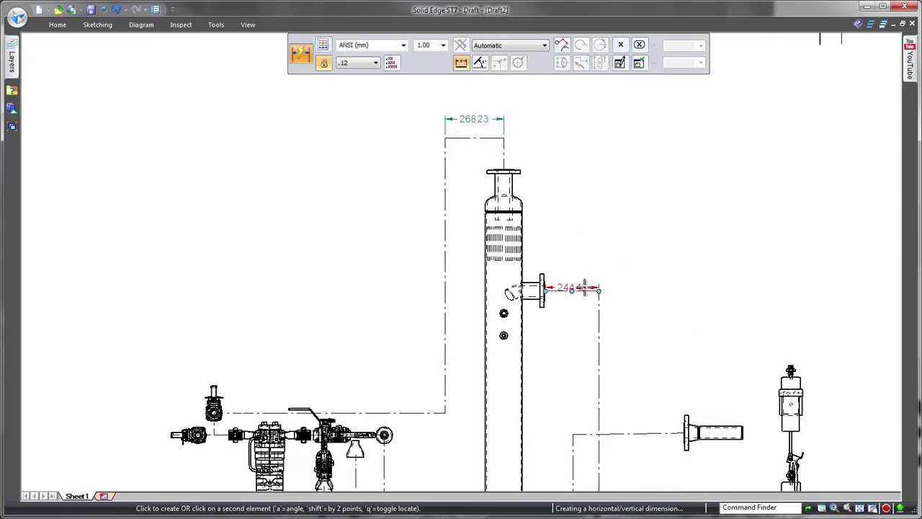
{"action": "left_click", "coordinate": [585, 247]}
Step: Add stacked horizontal distance dimensions from the valve beside the compressor to the compressor, the vertical pipe runs and the tower
{"action": "scroll", "coordinate": [748, 188], "scroll_direction": "down", "scroll_amount": 2}
{"action": "scroll", "coordinate": [764, 180], "scroll_direction": "up", "scroll_amount": 2}
{"action": "right_click_drag", "start_coordinate": [780, 175], "coordinate": [734, 177]}
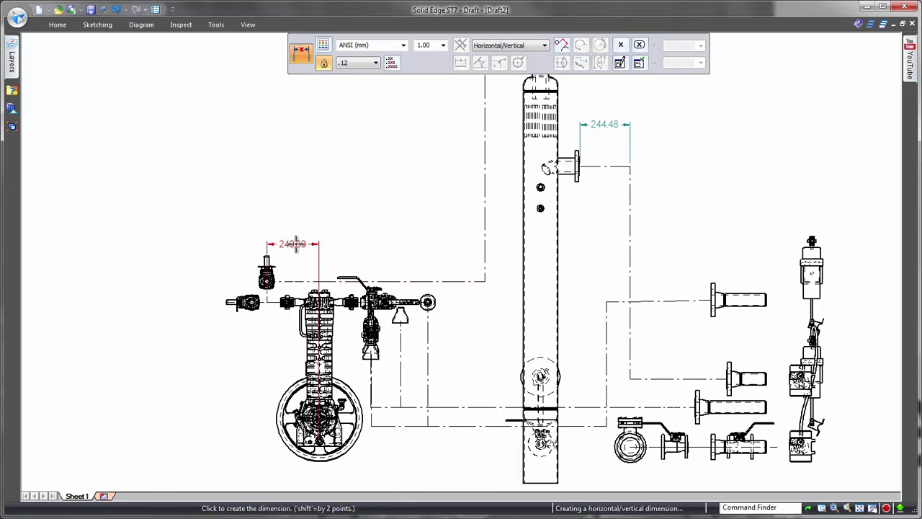
{"action": "left_click", "coordinate": [371, 416]}
{"action": "left_click", "coordinate": [401, 375]}
{"action": "left_click", "coordinate": [429, 376]}
{"action": "left_click", "coordinate": [485, 267]}
{"action": "left_click", "coordinate": [526, 229]}
{"action": "scroll", "coordinate": [779, 216], "scroll_direction": "down", "scroll_amount": 6}
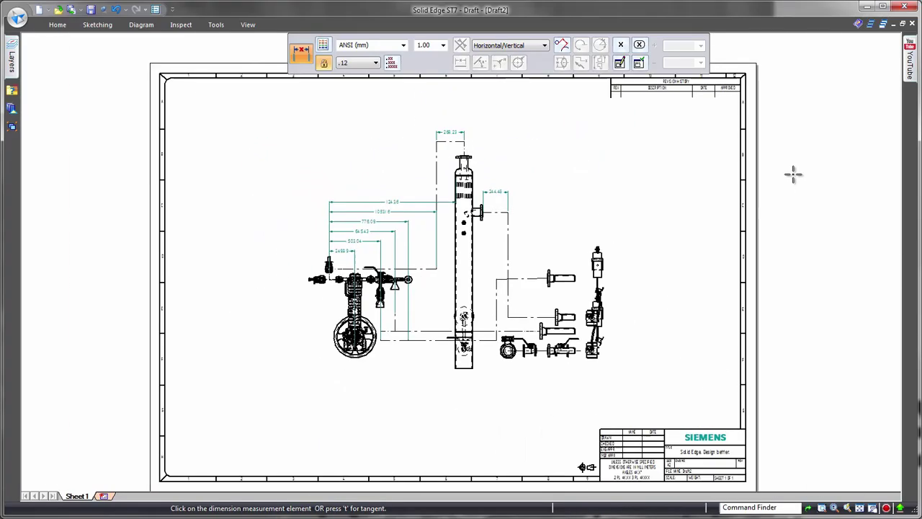
Step: Add a second sheet to the drawing and open the drawing view wizard for it
{"action": "left_click", "coordinate": [104, 497]}
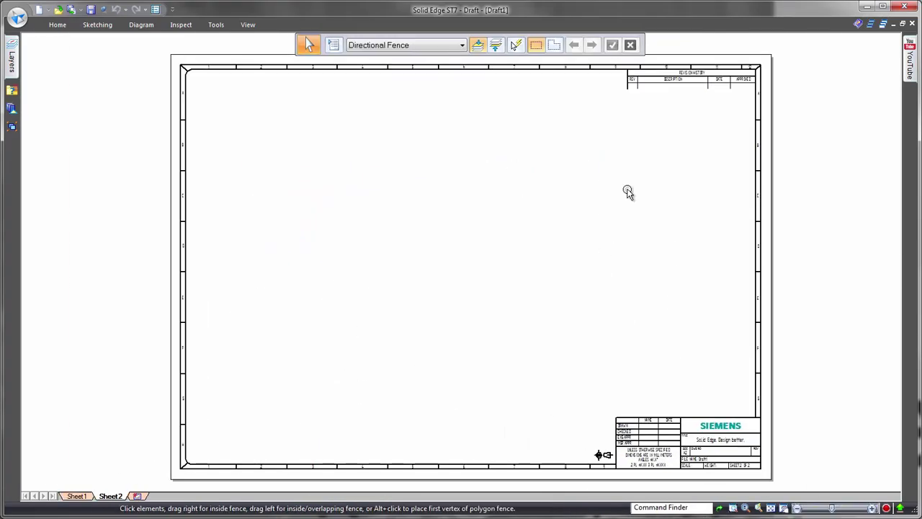
{"action": "left_click", "coordinate": [66, 27]}
{"action": "left_click", "coordinate": [65, 51]}
{"action": "key", "text": "Return"}
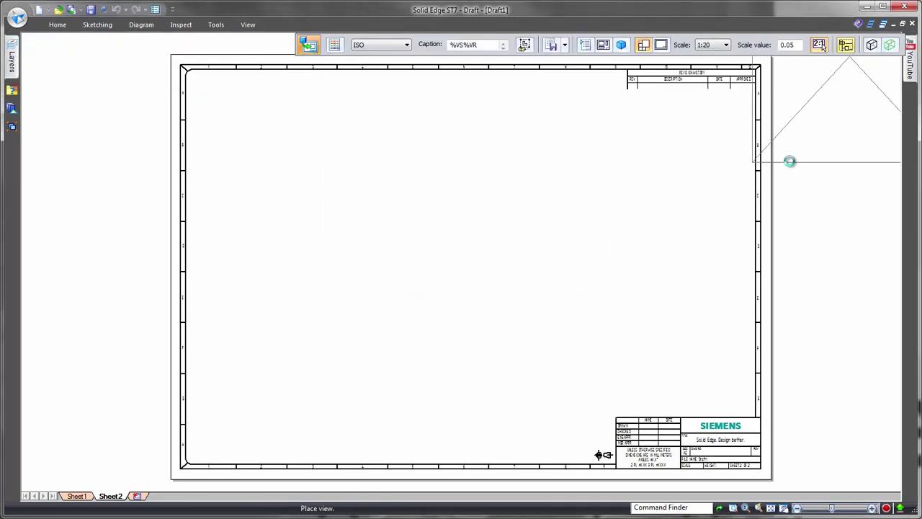
Step: Place an isometric view of the 6-Pipe Junctions configuration on Sheet2 at scale 0.35 and update it
{"action": "left_click", "coordinate": [679, 347]}
{"action": "left_click", "coordinate": [631, 404]}
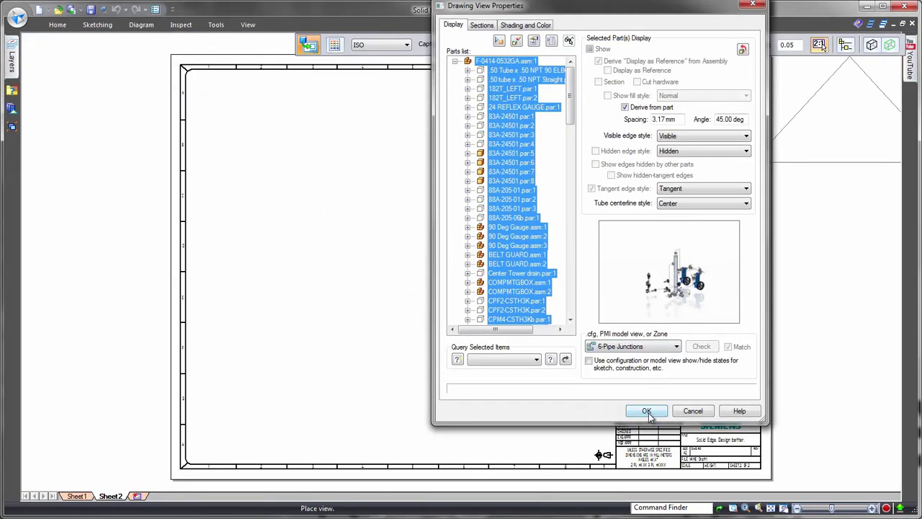
{"action": "left_click", "coordinate": [647, 411]}
{"action": "left_click", "coordinate": [573, 261]}
{"action": "right_click", "coordinate": [686, 128]}
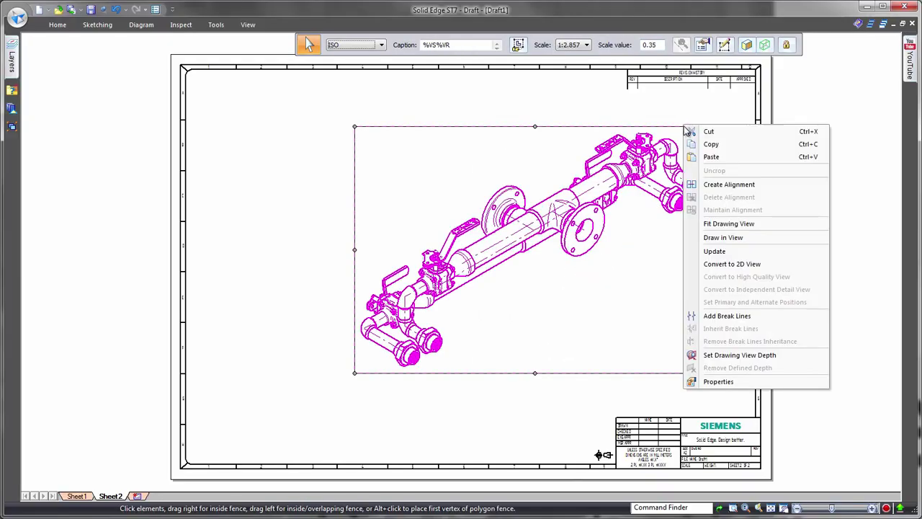
{"action": "left_click", "coordinate": [721, 252]}
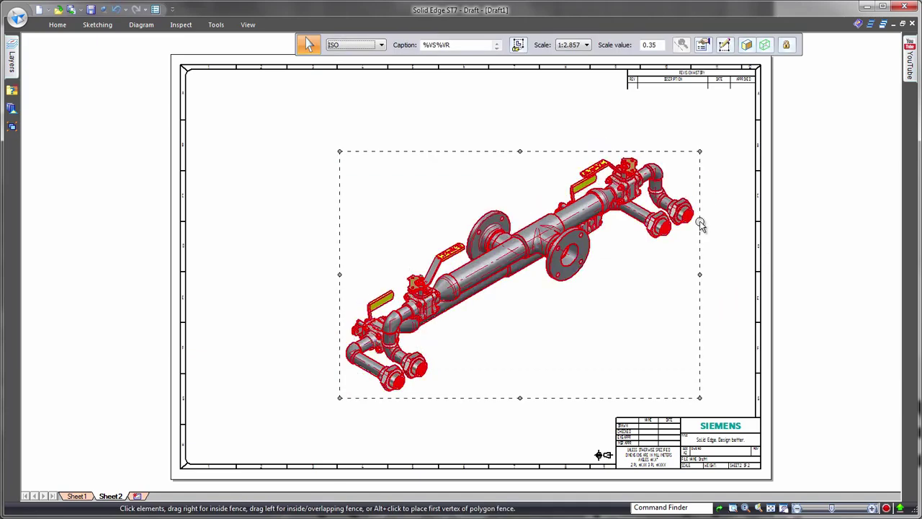
Step: Start a parts list with automatic balloons for the isometric view and adjust its list control options
{"action": "right_click_drag", "start_coordinate": [349, 175], "coordinate": [354, 124]}
{"action": "left_click", "coordinate": [537, 226]}
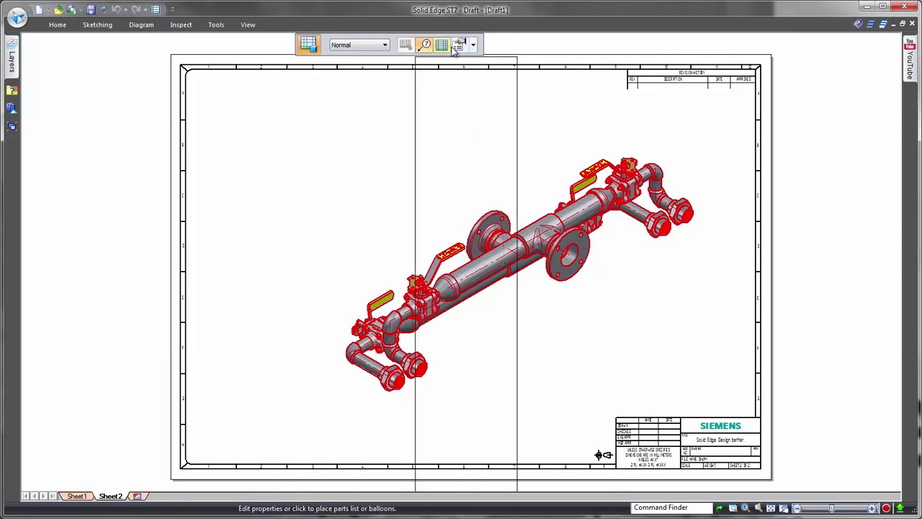
{"action": "left_click", "coordinate": [424, 45]}
{"action": "left_click", "coordinate": [497, 113]}
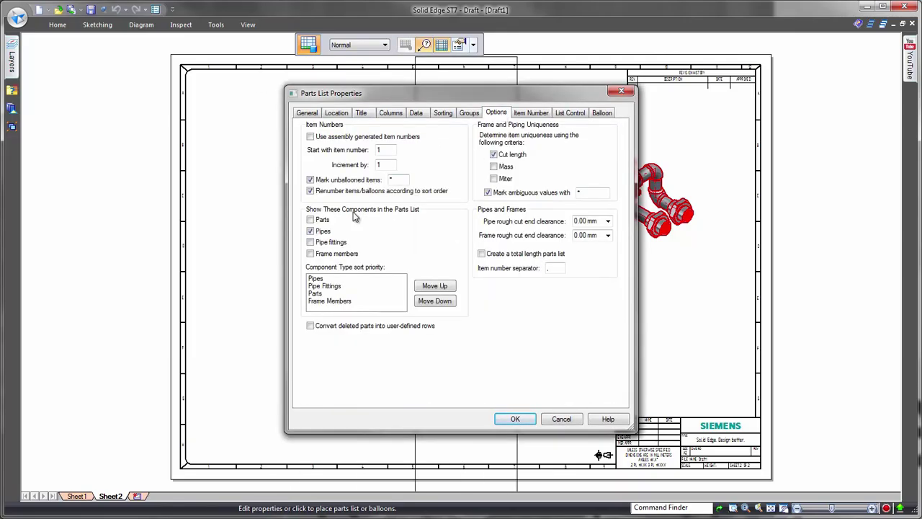
{"action": "left_click", "coordinate": [576, 115]}
{"action": "left_click", "coordinate": [541, 249]}
{"action": "left_click", "coordinate": [540, 309]}
{"action": "left_click", "coordinate": [515, 419]}
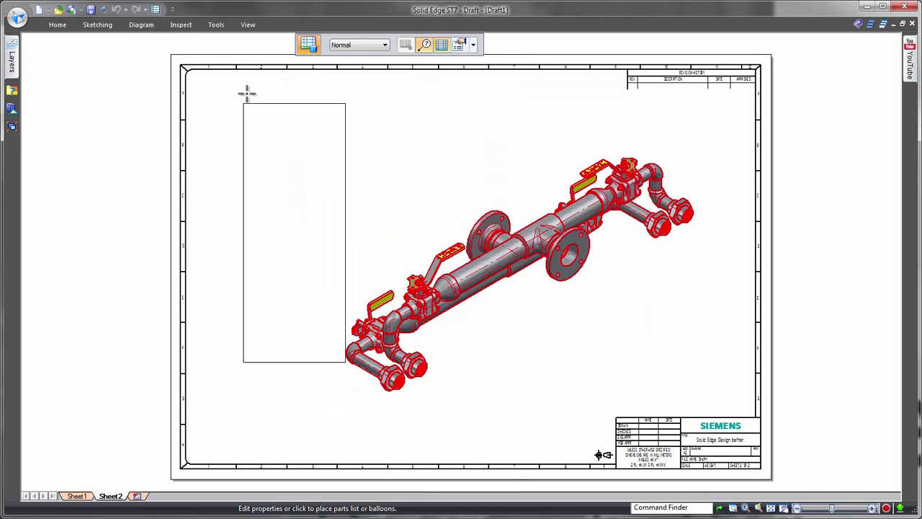
Step: Place the parts list in the upper-left area of the sheet and widen its file name column
{"action": "left_click", "coordinate": [225, 89]}
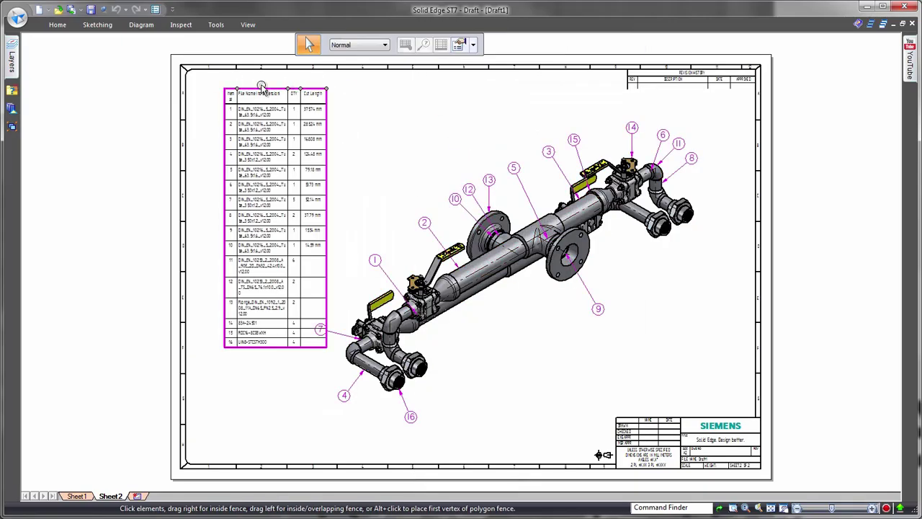
{"action": "left_click_drag", "start_coordinate": [240, 87], "coordinate": [358, 87]}
{"action": "left_click", "coordinate": [736, 365]}
Step: Open the parts list for in-place editing and highlight items 5, 10, 13, 15 and 16 in the drawing view
{"action": "scroll", "coordinate": [791, 341], "scroll_direction": "up", "scroll_amount": 3}
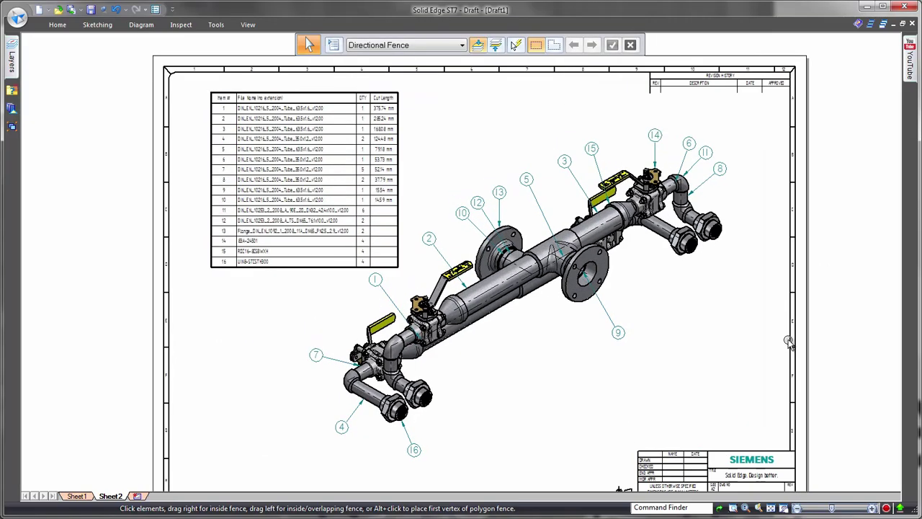
{"action": "scroll", "coordinate": [403, 113], "scroll_direction": "up", "scroll_amount": 1}
{"action": "double_click", "coordinate": [269, 57]}
{"action": "left_click", "coordinate": [174, 54]}
{"action": "left_click", "coordinate": [183, 74]}
{"action": "left_click", "coordinate": [248, 135]}
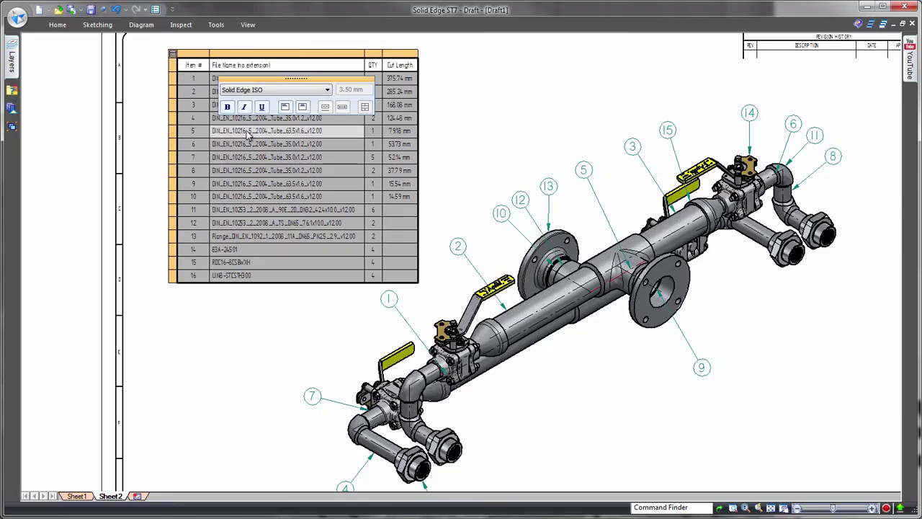
{"action": "left_click", "coordinate": [248, 202]}
{"action": "left_click", "coordinate": [241, 243]}
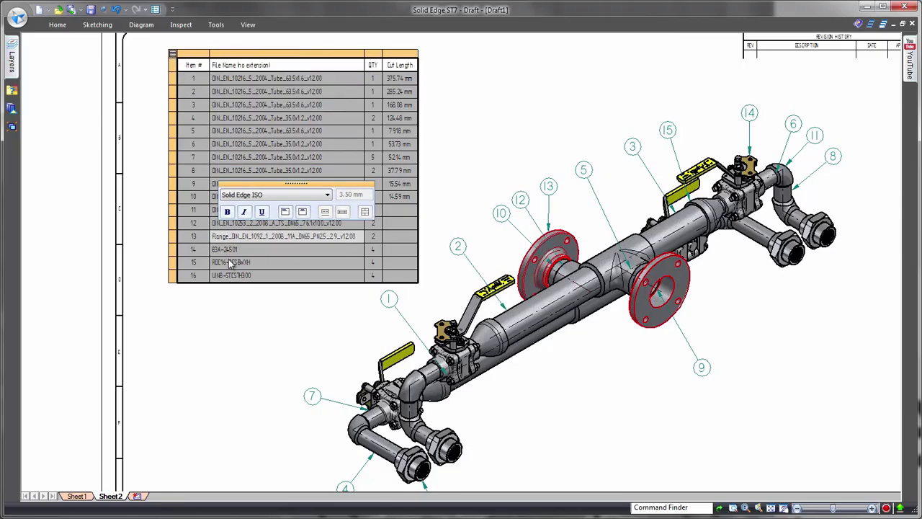
{"action": "left_click", "coordinate": [229, 265]}
{"action": "left_click", "coordinate": [232, 278]}
Step: Turn off component highlighting for the parts list, leave table editing and fit the sheet
{"action": "left_click", "coordinate": [173, 52]}
{"action": "left_click", "coordinate": [181, 62]}
{"action": "left_click", "coordinate": [173, 54]}
{"action": "left_click", "coordinate": [185, 75]}
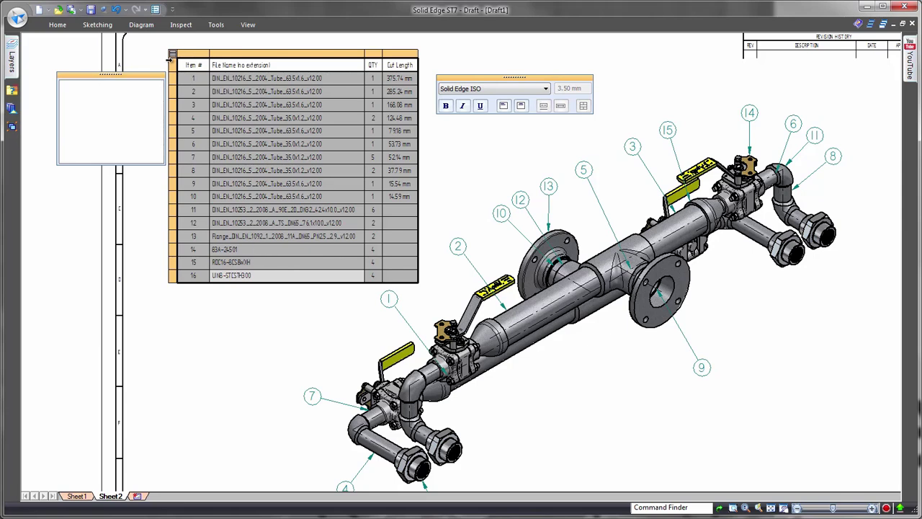
{"action": "left_click", "coordinate": [513, 77]}
{"action": "left_click", "coordinate": [771, 508]}
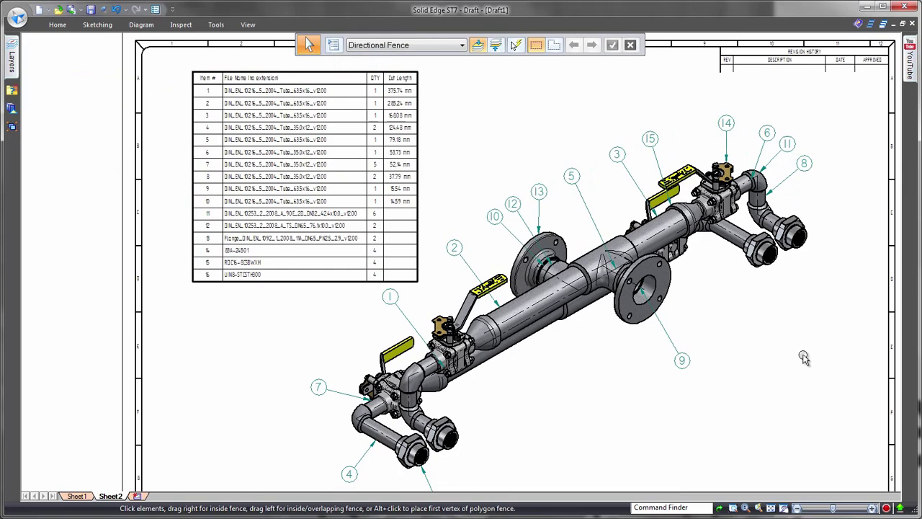